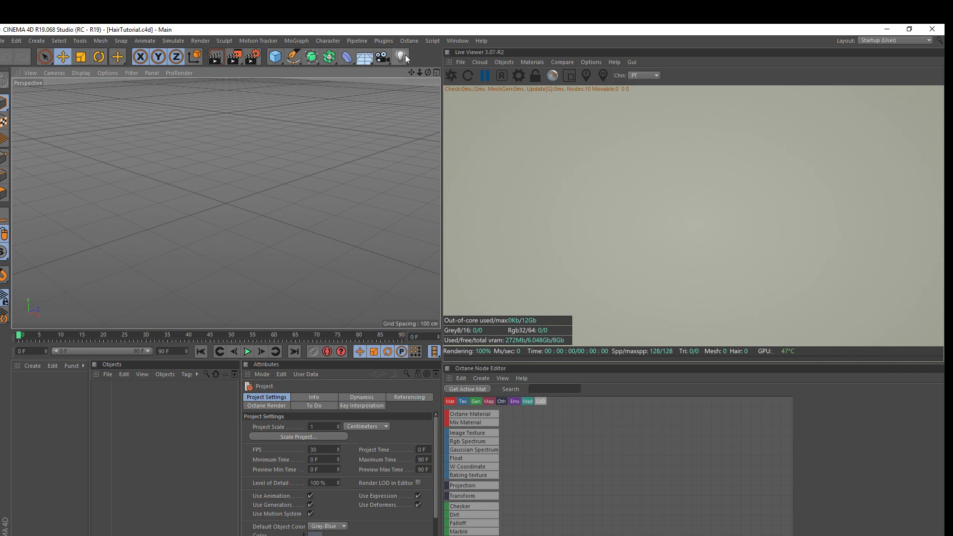
# - Add an Octane HDRI environment sky and a Plane primitive to the scene
pyautogui.click(504, 62)
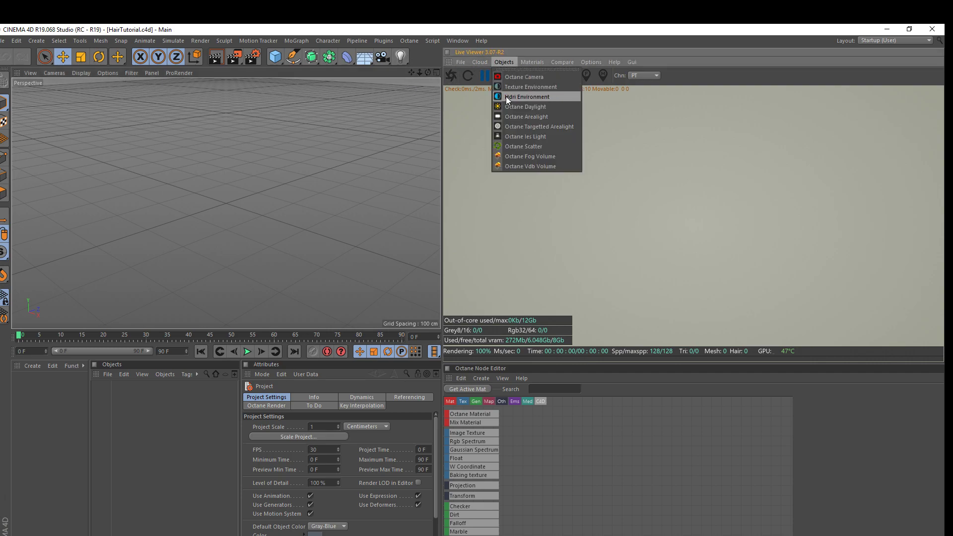
pyautogui.click(514, 97)
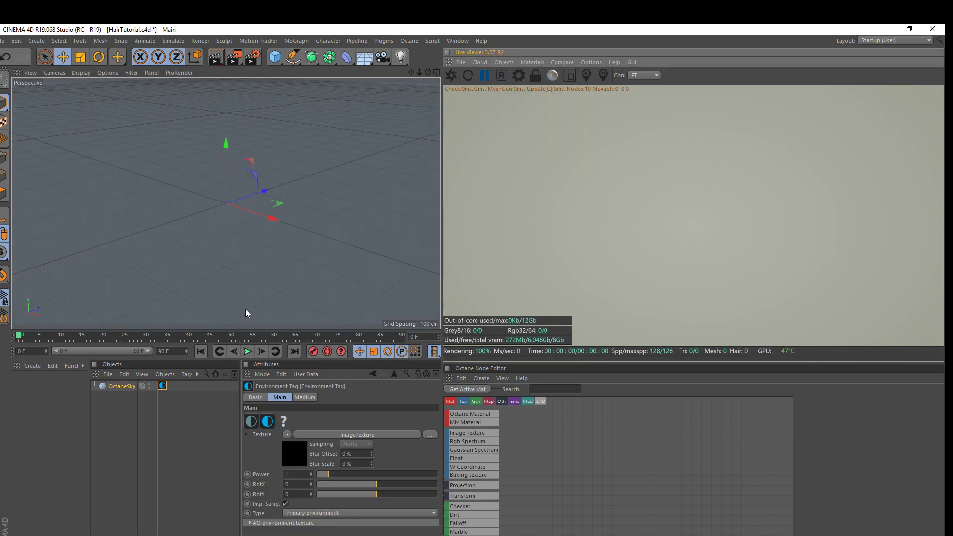
pyautogui.click(275, 56)
pyautogui.click(368, 89)
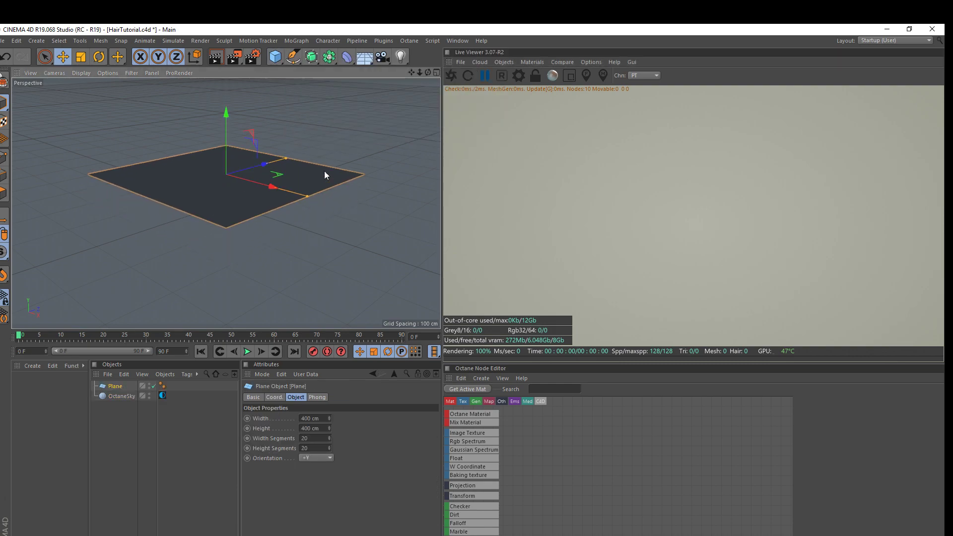
# - Load studio010.hdr from the Studio Lighting HDRis folder as the sky's image texture
pyautogui.click(162, 396)
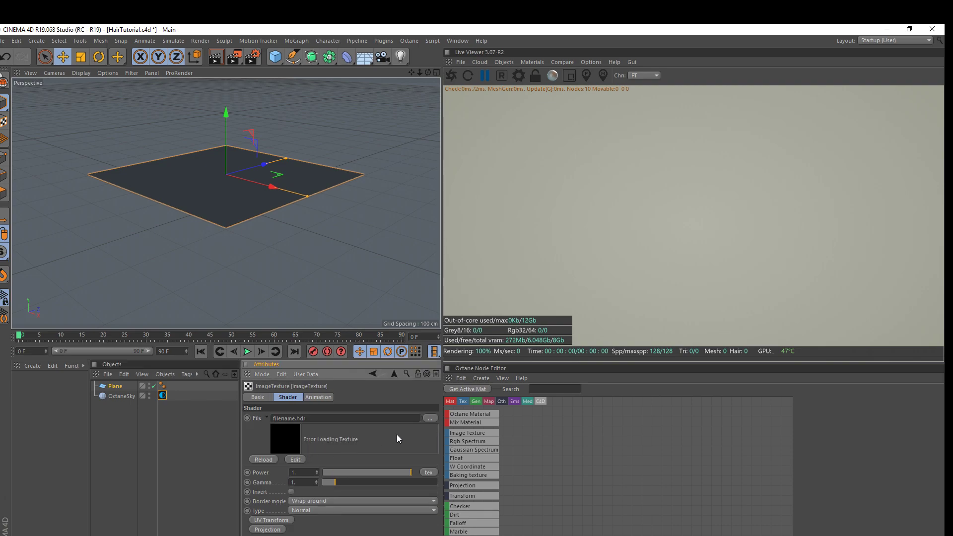
pyautogui.click(430, 421)
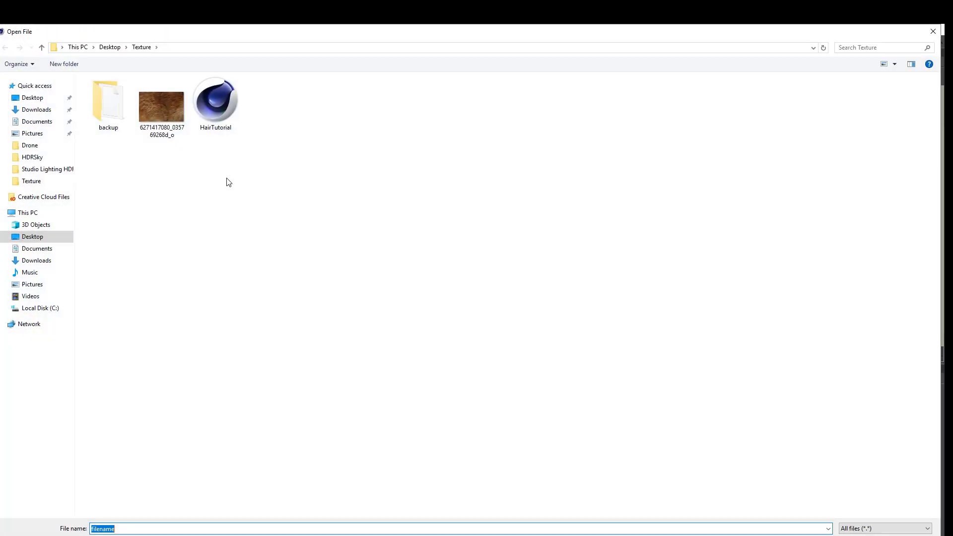
pyautogui.click(114, 48)
pyautogui.doubleClick(148, 102)
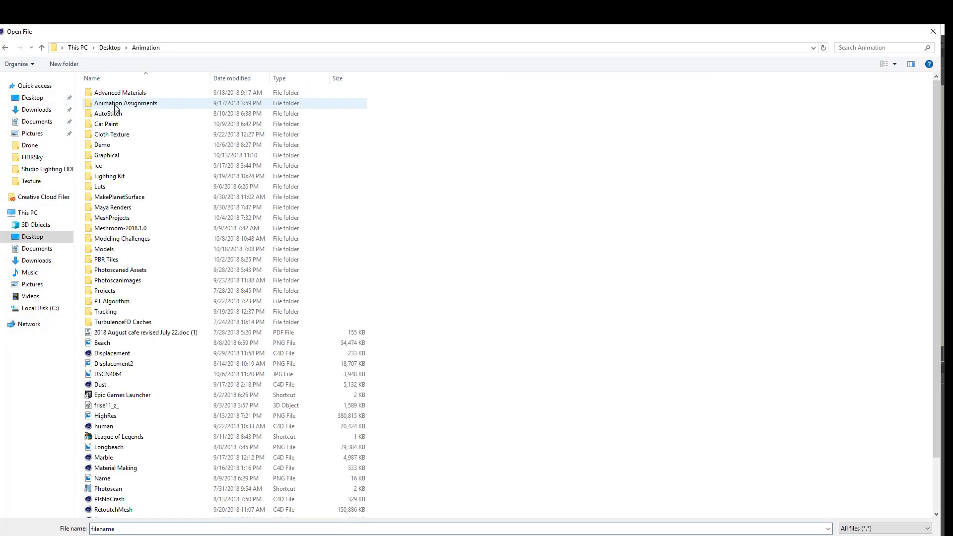
pyautogui.doubleClick(128, 155)
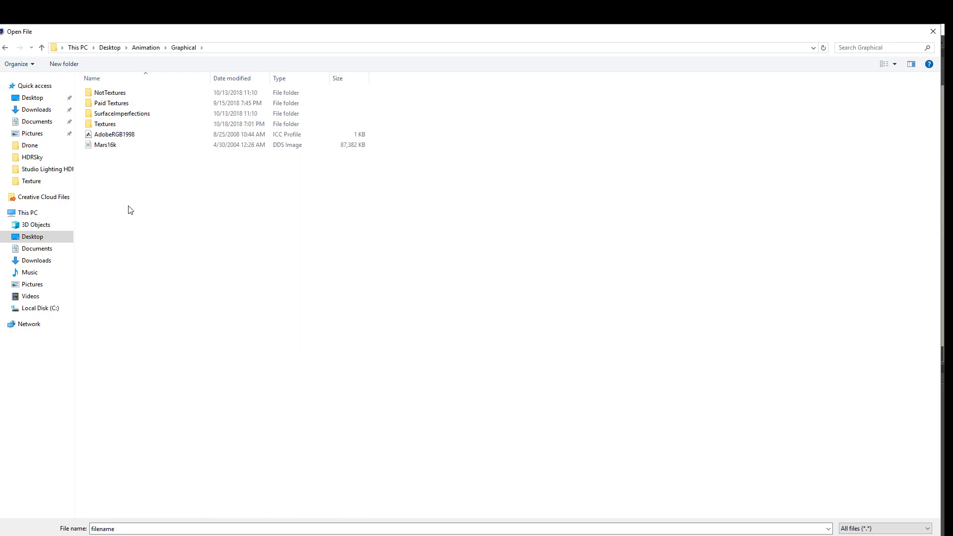
pyautogui.doubleClick(124, 125)
pyautogui.scroll(-8, 128, 318)
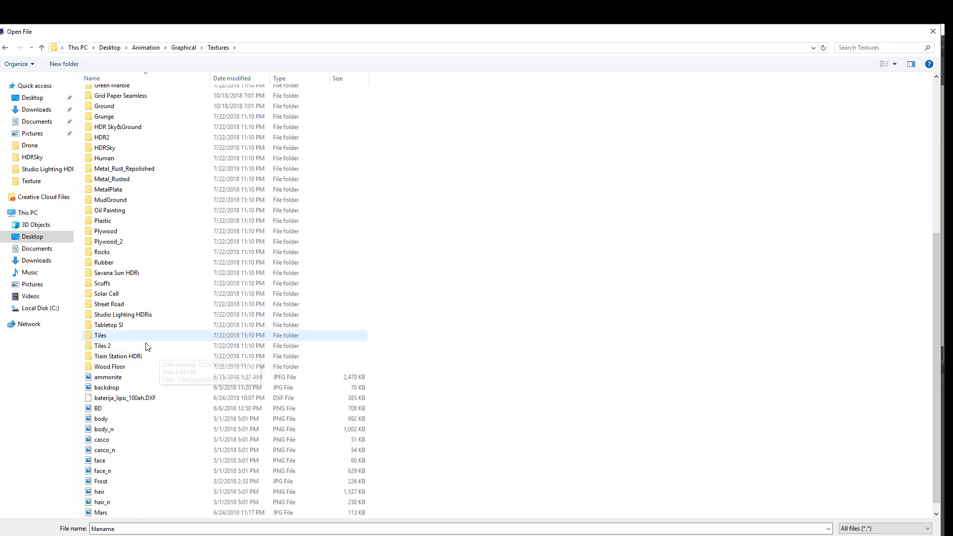
pyautogui.click(148, 275)
pyautogui.doubleClick(147, 314)
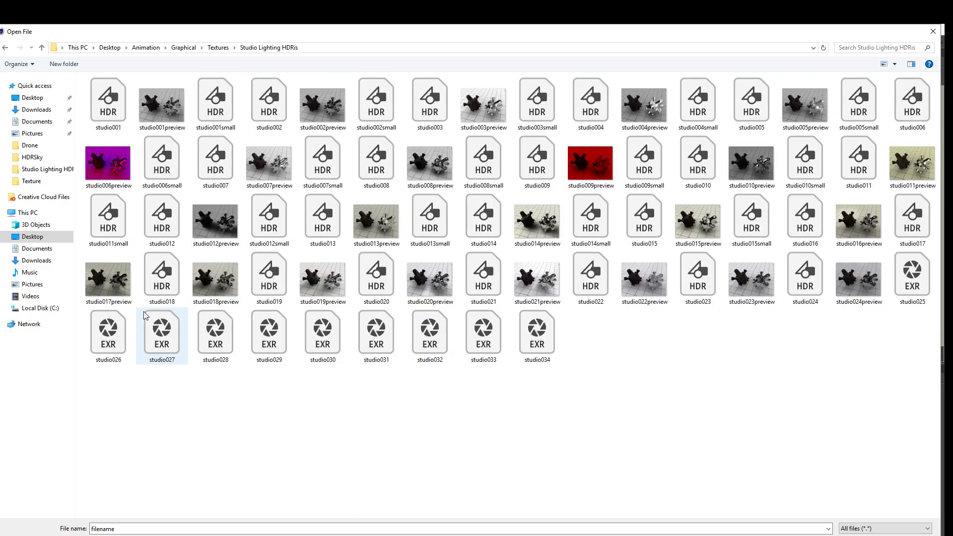
pyautogui.doubleClick(694, 172)
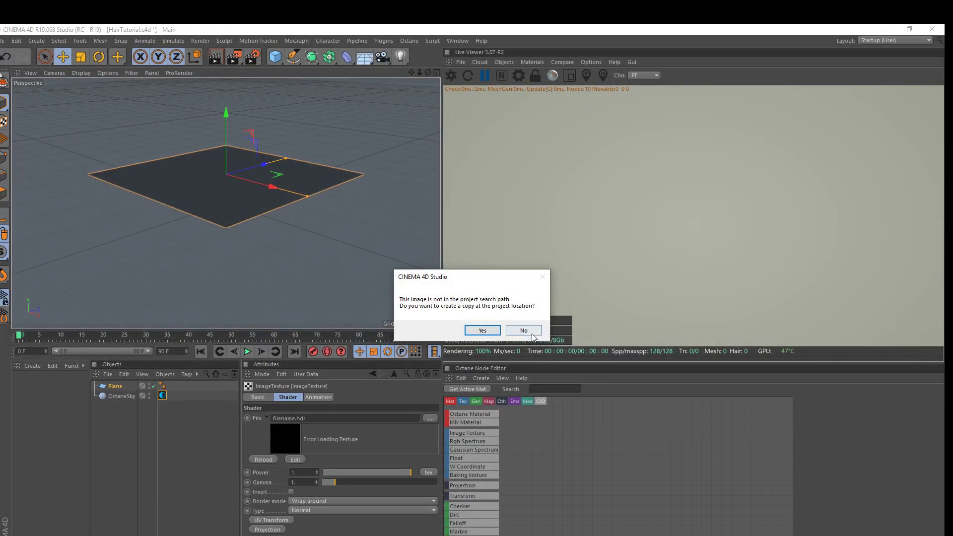
pyautogui.click(523, 331)
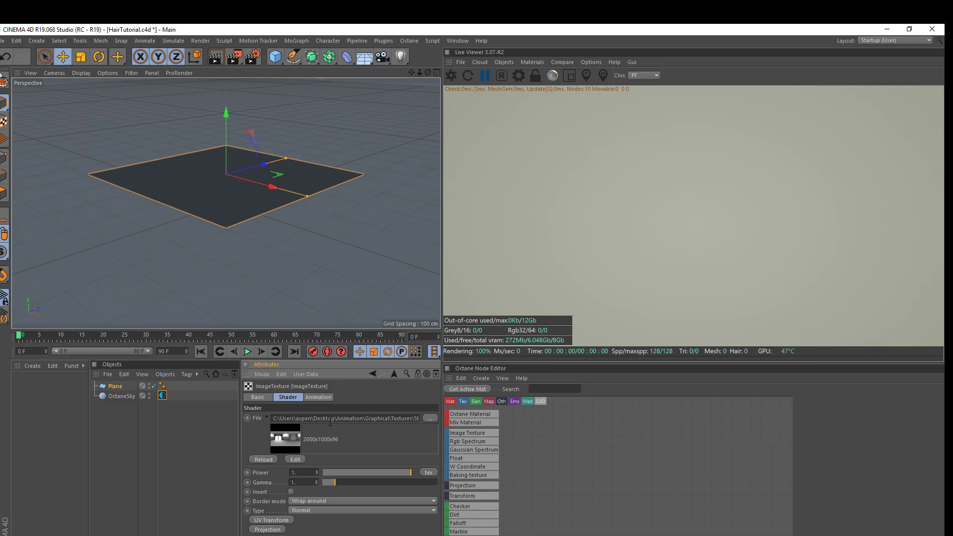
# - Start the Octane live render and orbit the view around the plane
pyautogui.scroll(3, 277, 147)
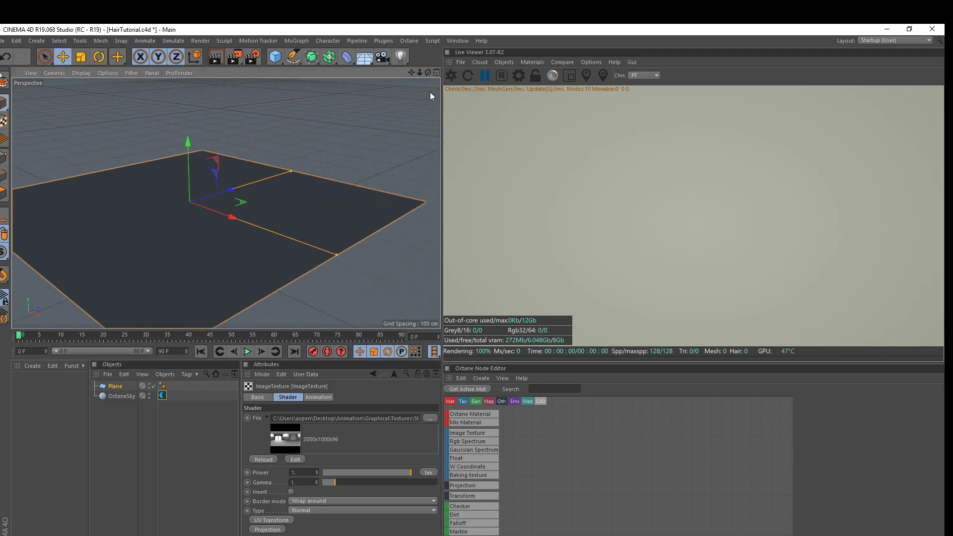
pyautogui.click(451, 76)
pyautogui.moveTo(427, 73); pyautogui.dragTo(717, 200)
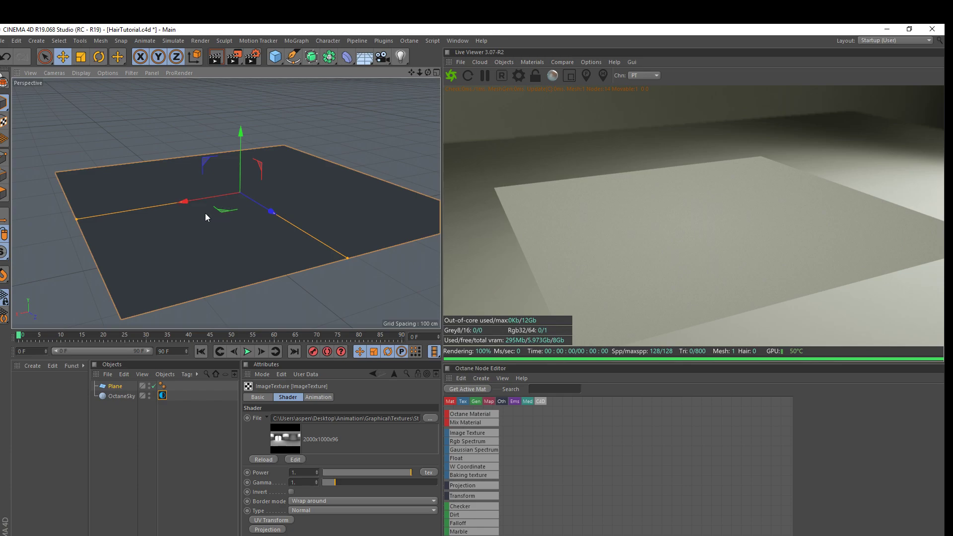
# - With the Plane selected, add a Hair object growing from it
pyautogui.click(114, 385)
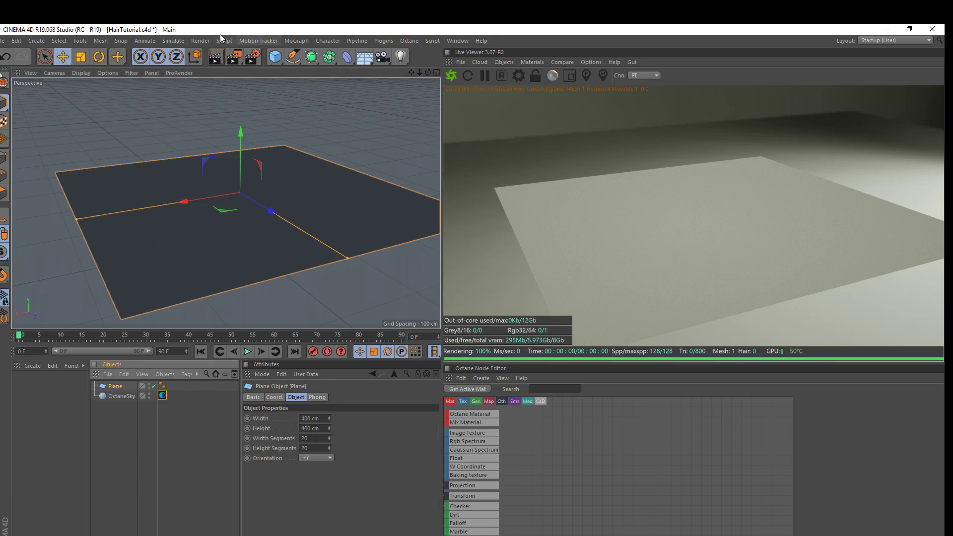
pyautogui.click(173, 42)
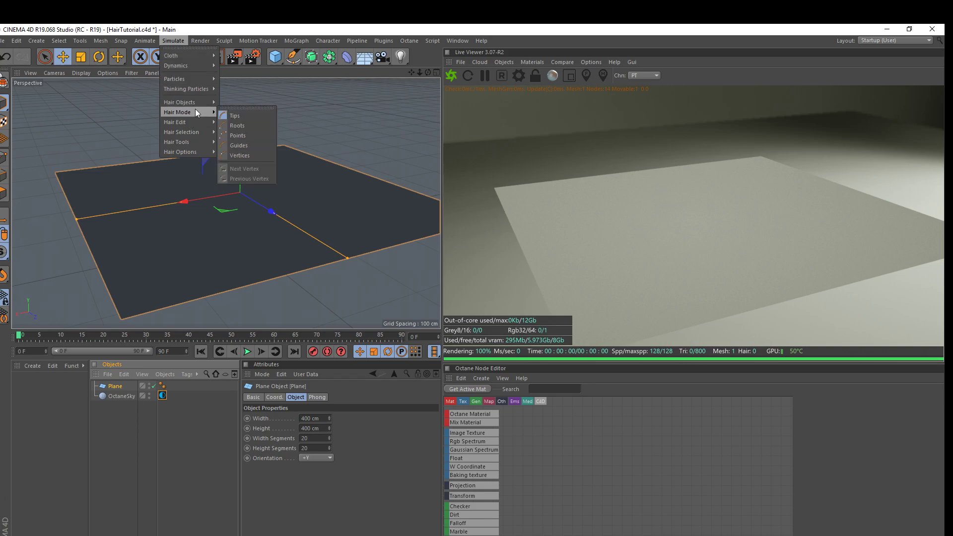
pyautogui.moveTo(188, 103)
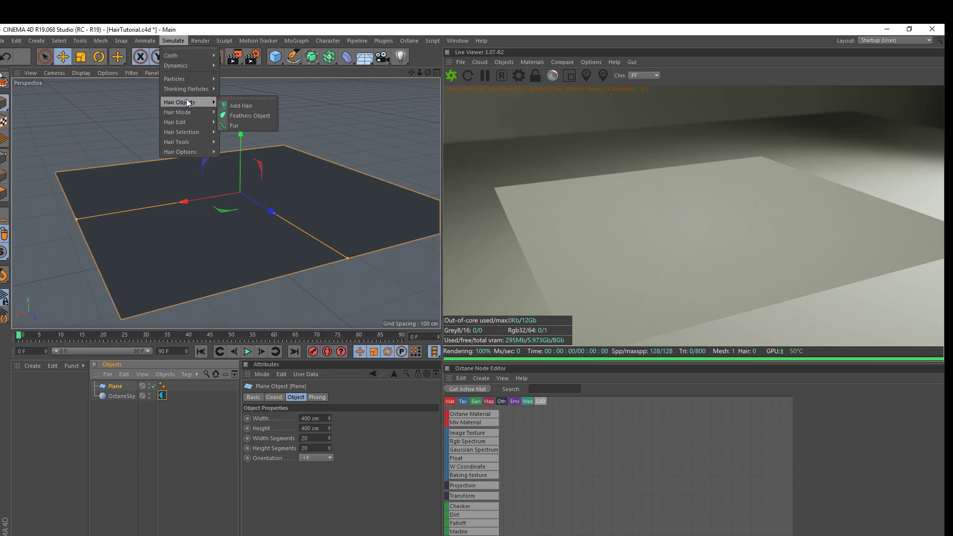
pyautogui.click(243, 105)
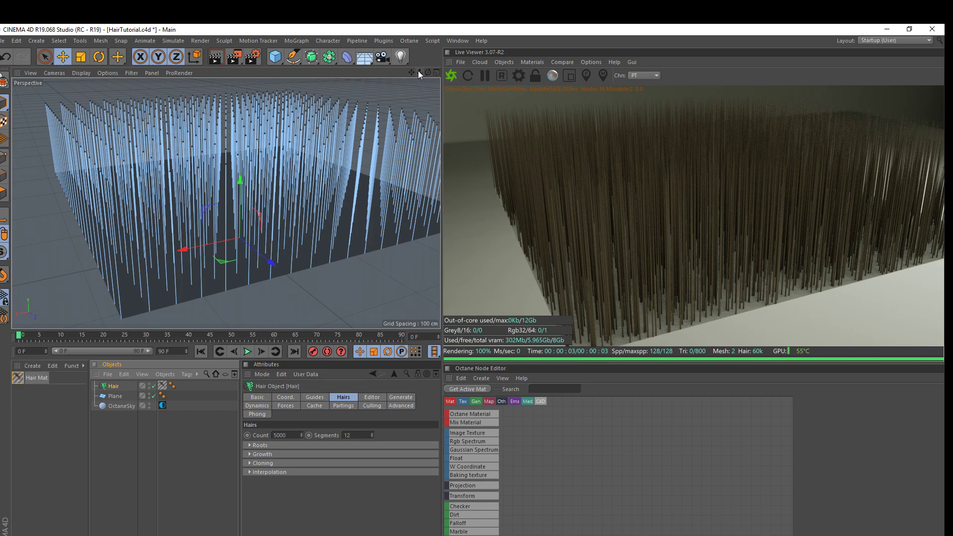
# - Lower hair segments from 12 to 8 and spread guide roots across the polygon area
pyautogui.moveTo(418, 74); pyautogui.dragTo(373, 265)
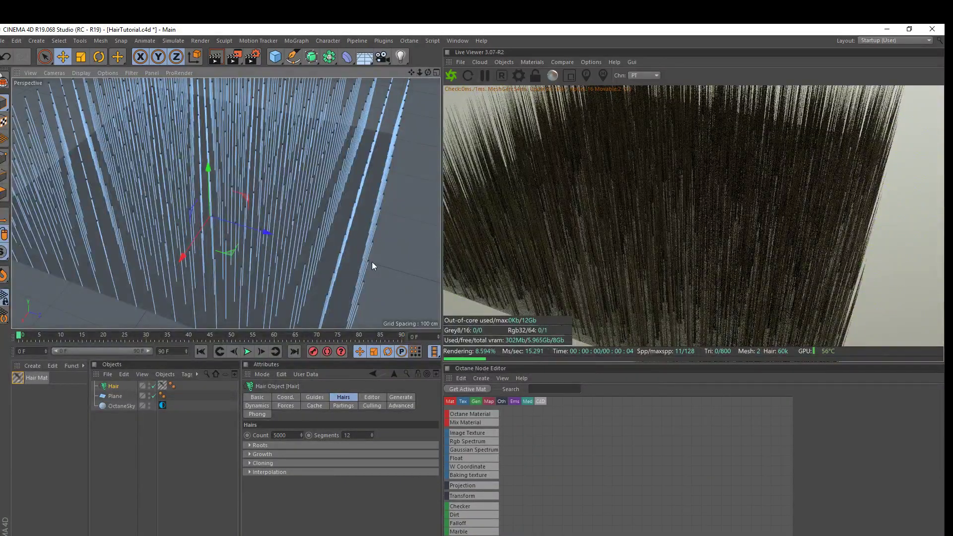
pyautogui.click(105, 388)
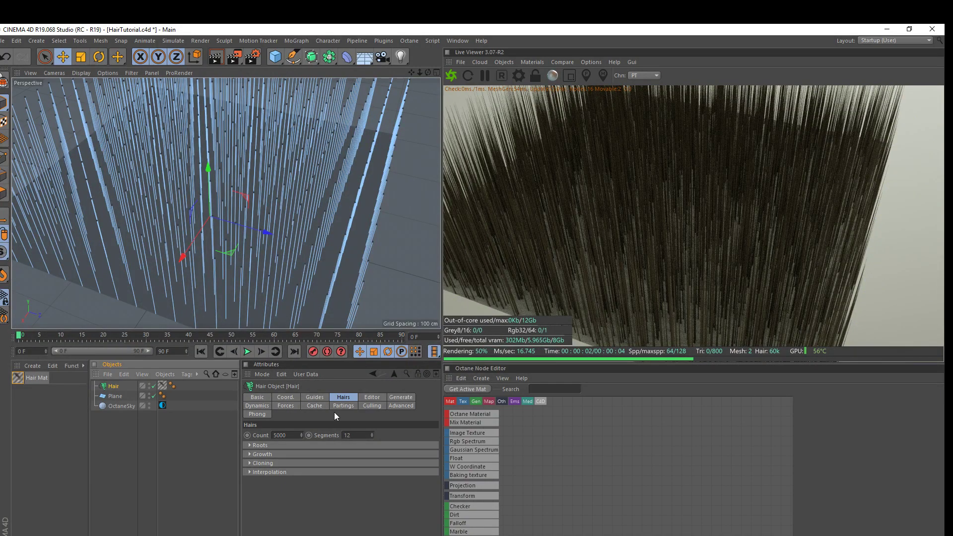
pyautogui.moveTo(355, 435); pyautogui.dragTo(277, 423)
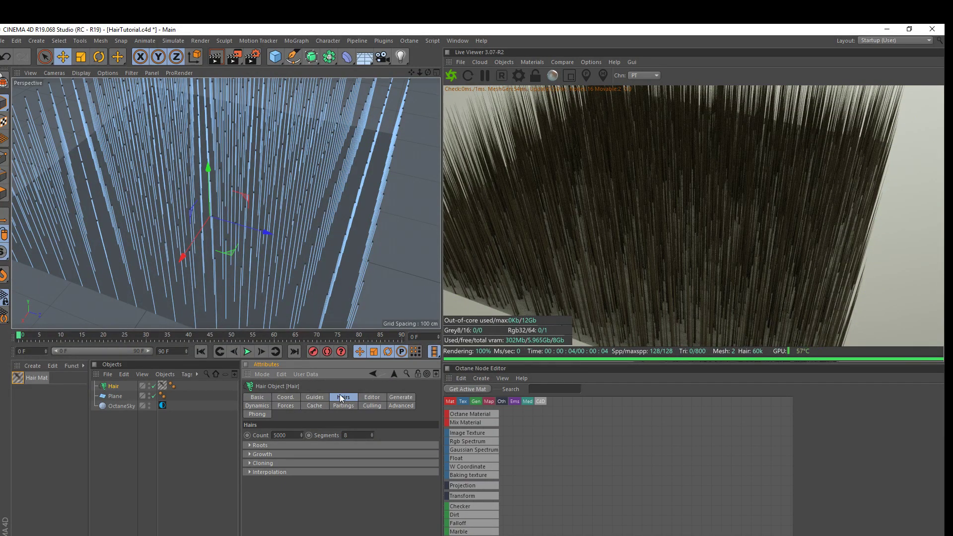
pyautogui.click(318, 397)
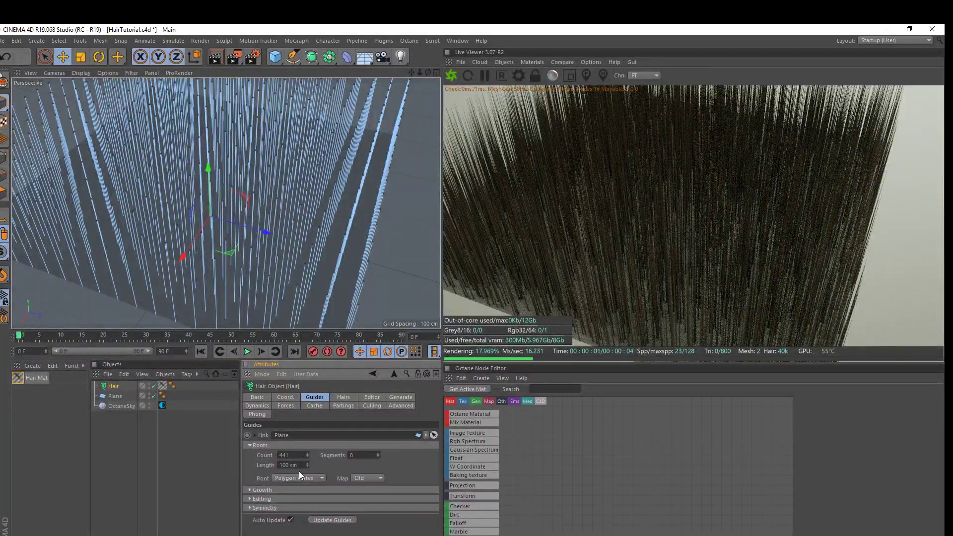
pyautogui.click(295, 478)
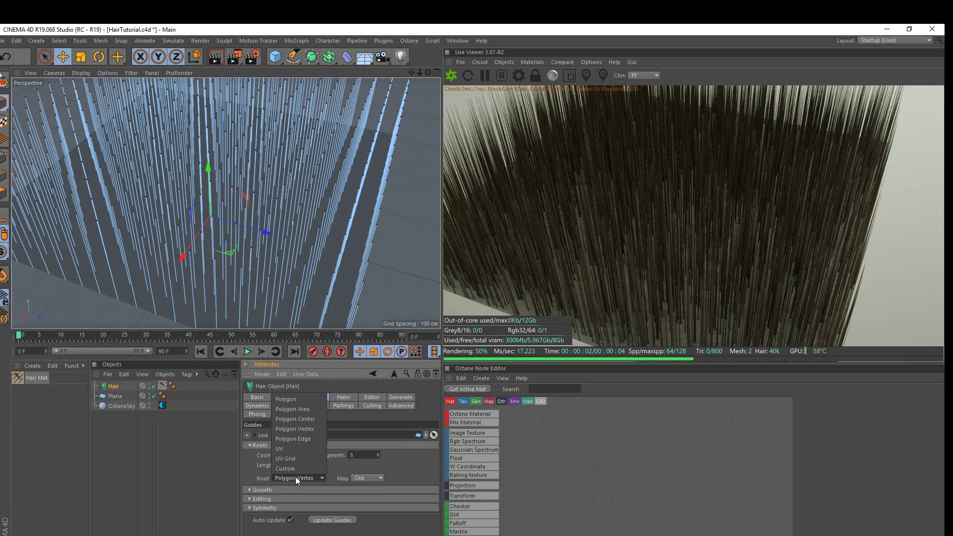
pyautogui.click(291, 409)
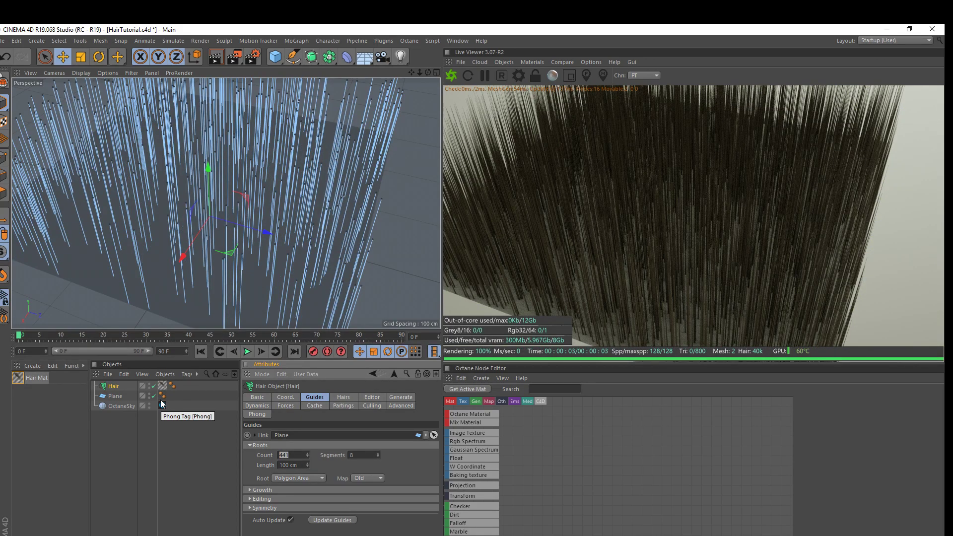
# - Set the guide count to 10000 and change the guide length
pyautogui.write('100000')
pyautogui.press('Return')
pyautogui.write('0')
pyautogui.press('BackSpace')
pyautogui.press('Return')
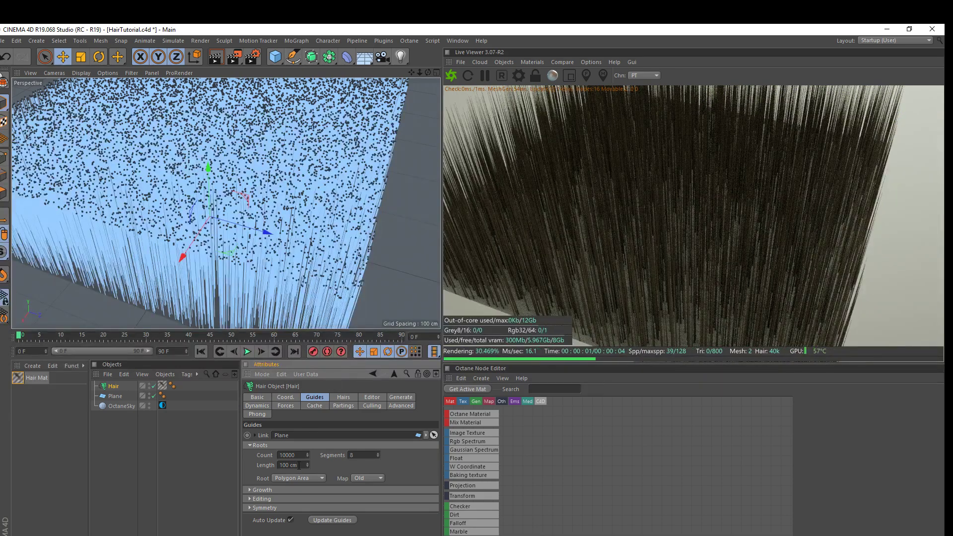
pyautogui.moveTo(301, 465); pyautogui.dragTo(169, 468)
pyautogui.write('45')
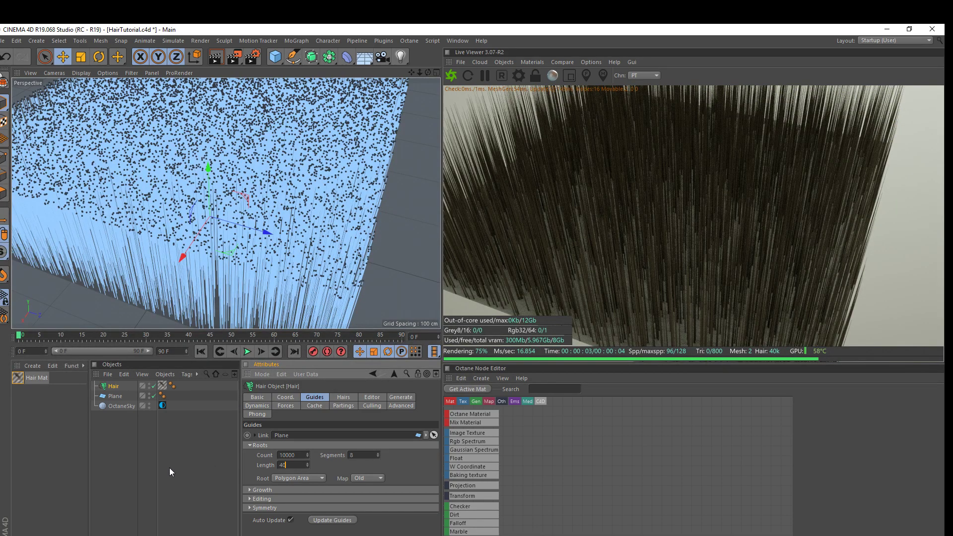
pyautogui.press('Return')
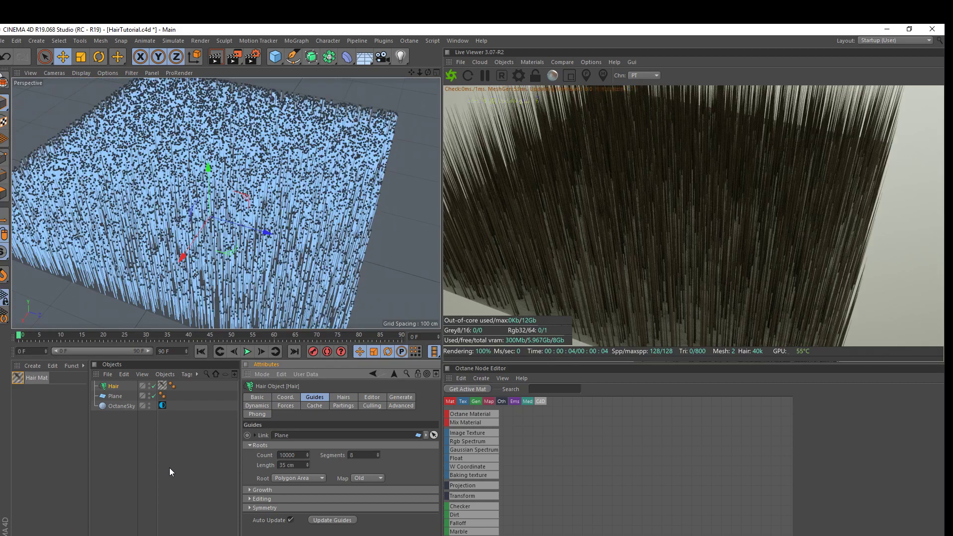
# - Set the rendered hair count to 10000 and orbit closer to the fur's edge
pyautogui.moveTo(427, 73)
pyautogui.mouseDown()
pyautogui.moveTo(430, 55)
pyautogui.moveTo(434, 82)
pyautogui.mouseUp()
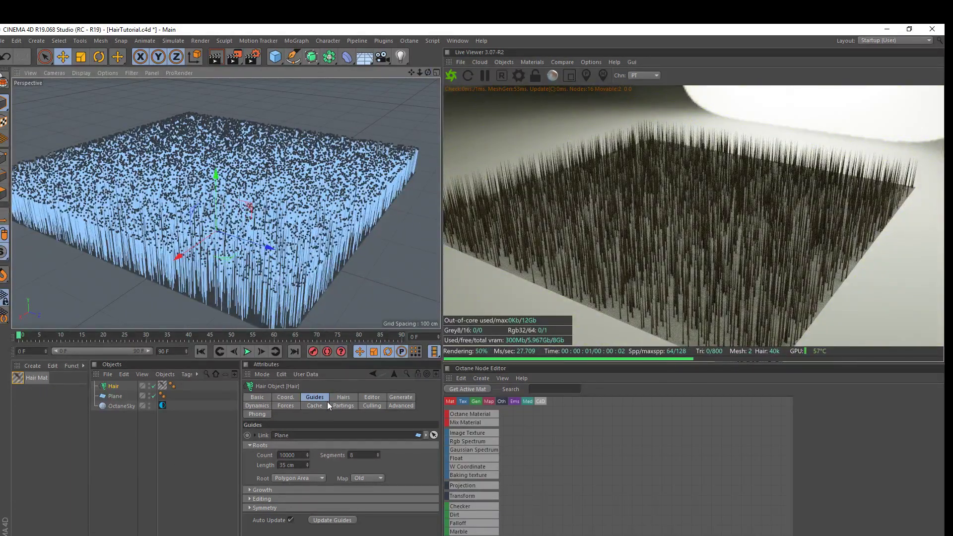
pyautogui.click(352, 398)
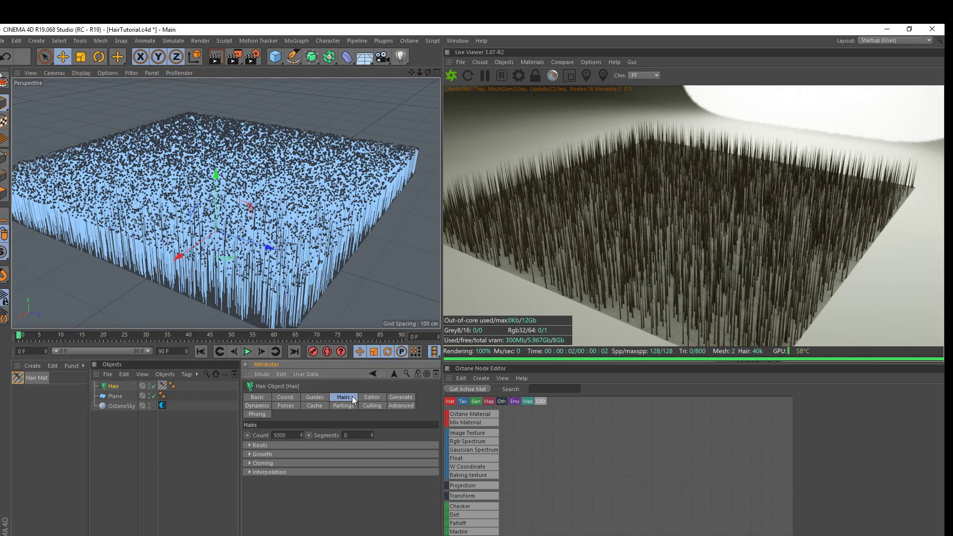
pyautogui.doubleClick(296, 430)
pyautogui.write('10000')
pyautogui.press('Return')
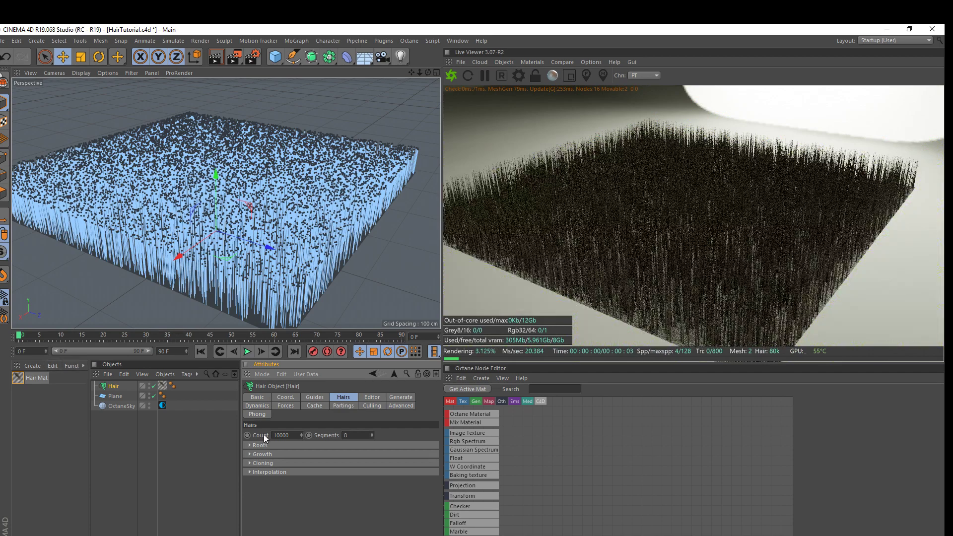
pyautogui.click(315, 398)
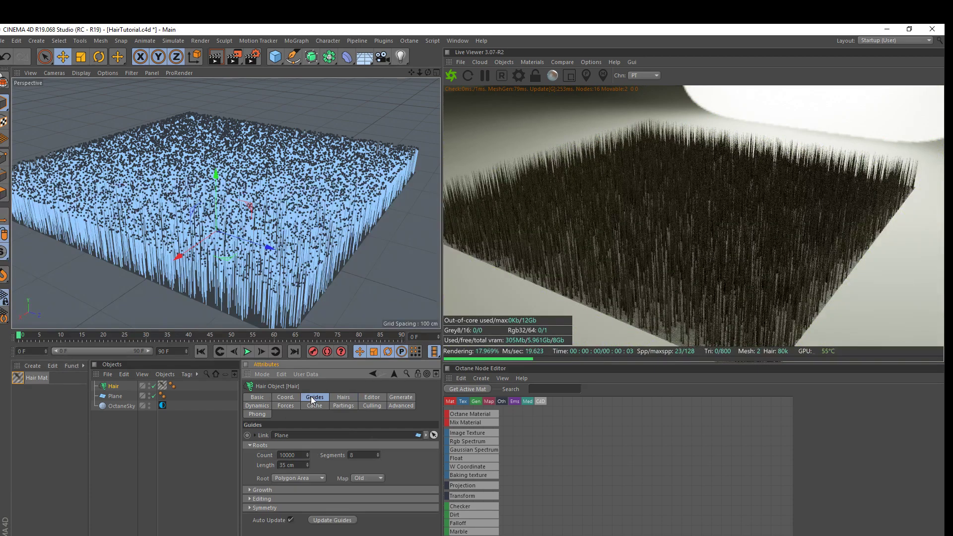
pyautogui.click(343, 397)
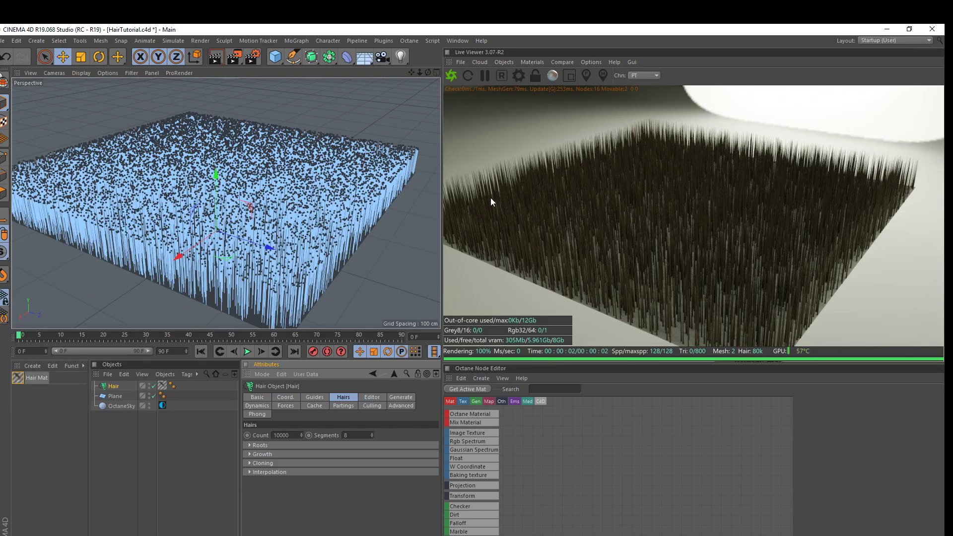
pyautogui.keyDown('alt'); pyautogui.moveTo(203, 207); pyautogui.dragTo(313, 224); pyautogui.keyUp('alt')
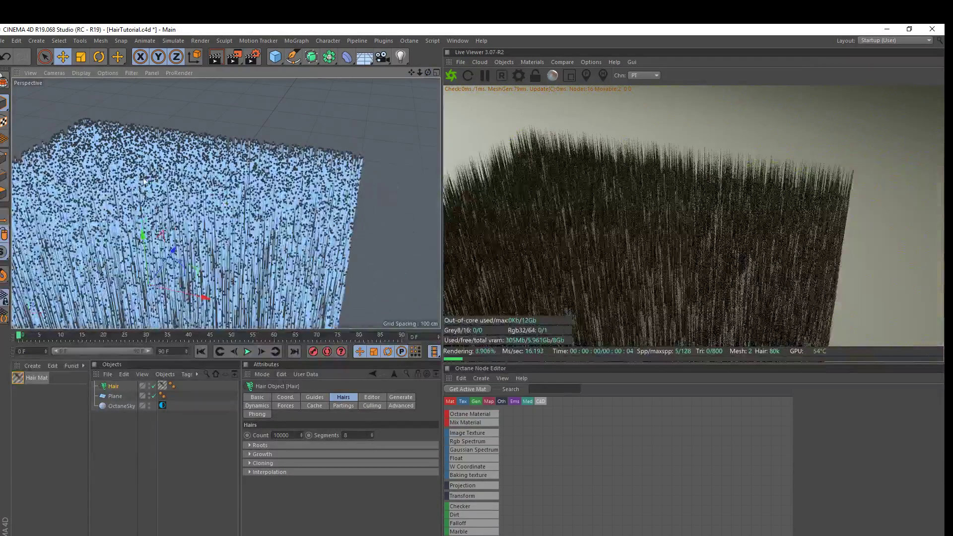
# - In Hair Mat's Thickness, enter Root 0.2 cm, Tip 0.05 cm and Variation 0.1 cm
pyautogui.doubleClick(21, 379)
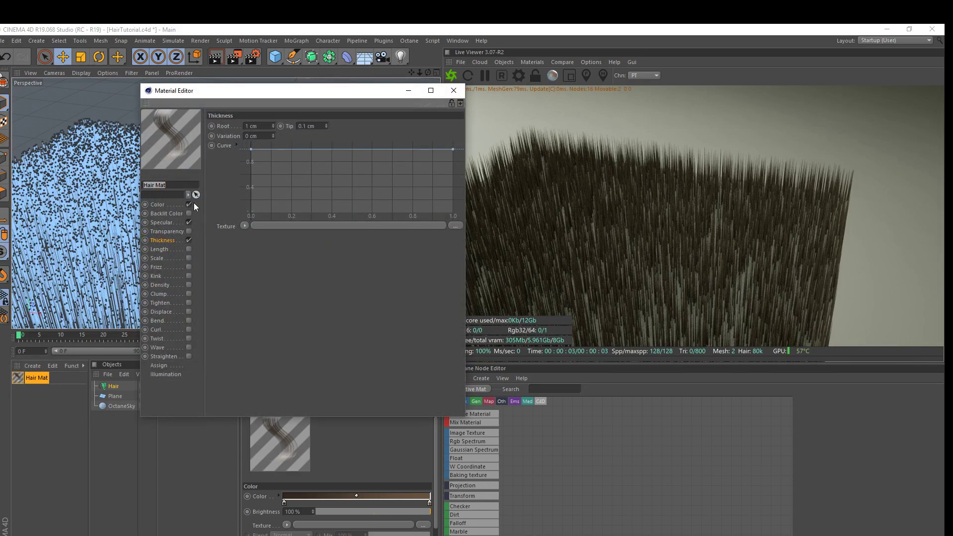
pyautogui.click(247, 127)
pyautogui.write('.2')
pyautogui.click(316, 126)
pyautogui.write('.05')
pyautogui.press('Return')
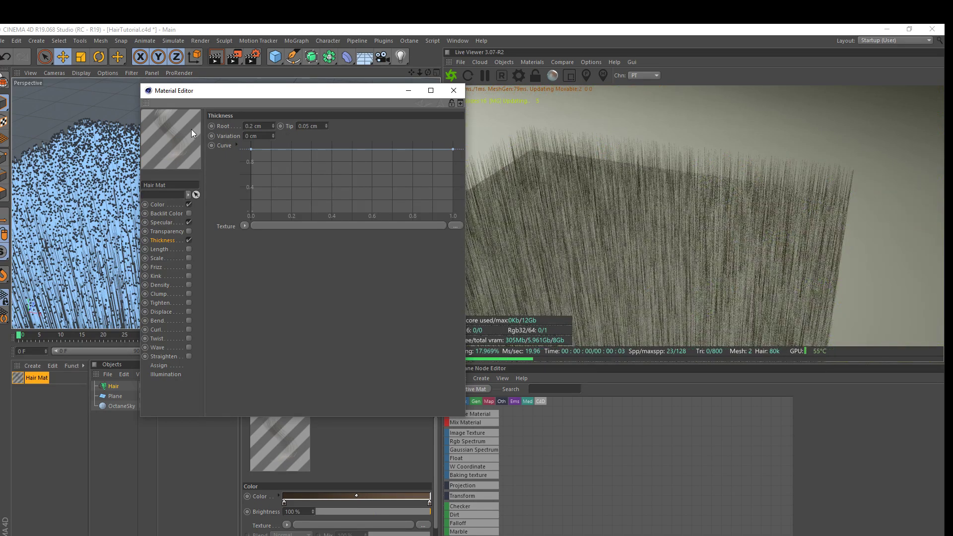
pyautogui.click(259, 136)
pyautogui.write('.1')
pyautogui.press('Return')
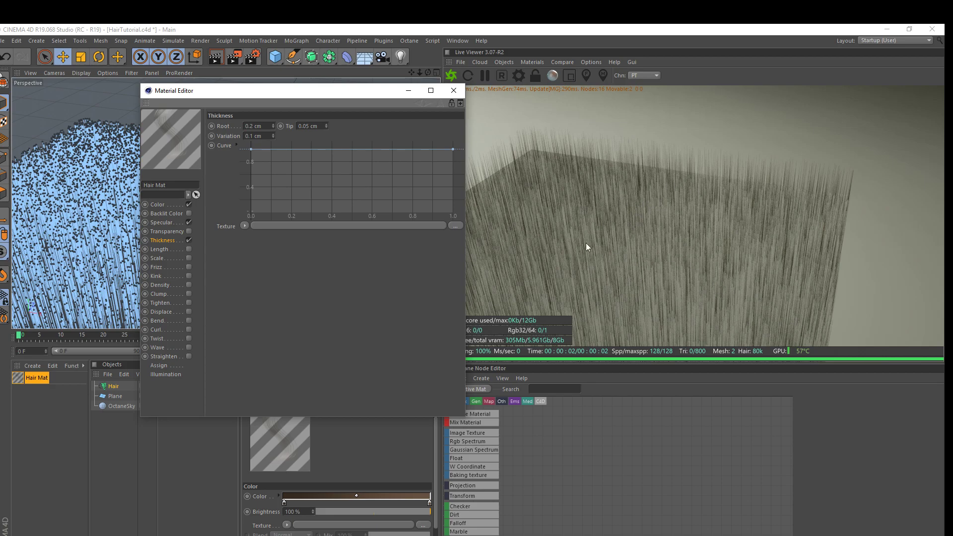
# - Load the fur JPG from Desktop > Texture as the Hair Mat's root colour texture
pyautogui.click(159, 204)
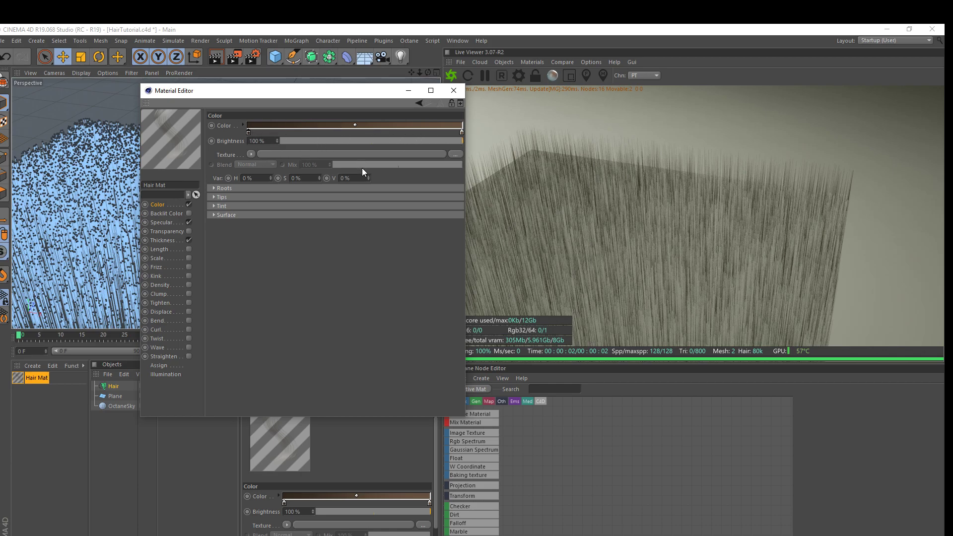
pyautogui.click(243, 189)
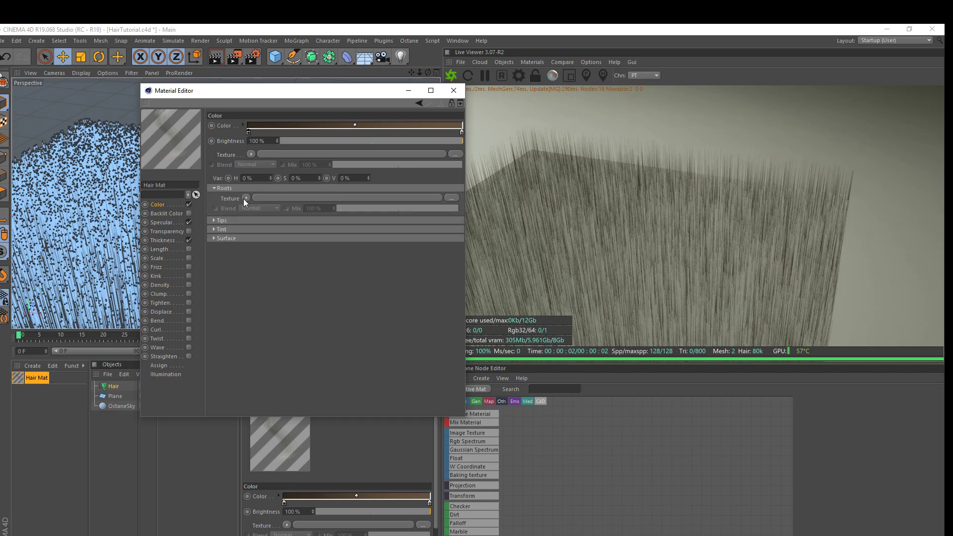
pyautogui.click(269, 197)
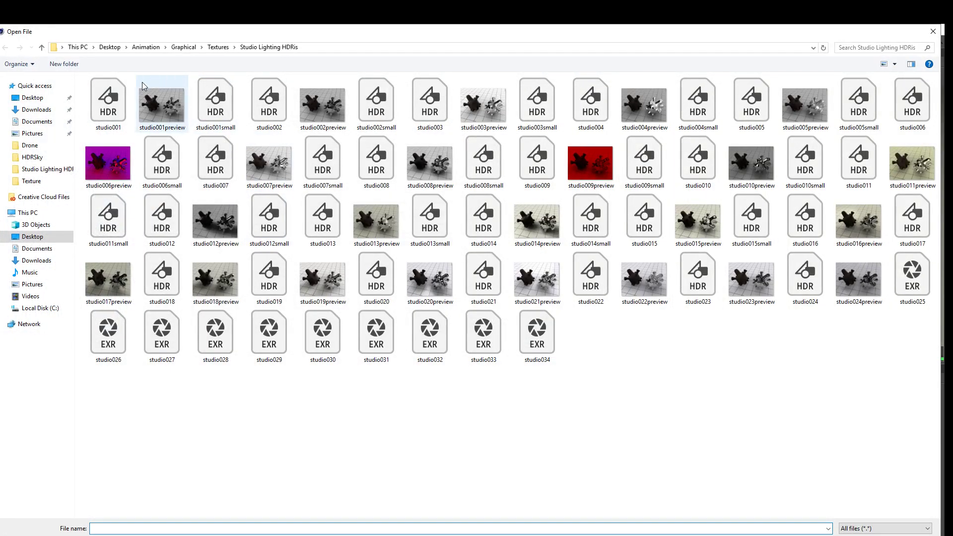
pyautogui.click(109, 47)
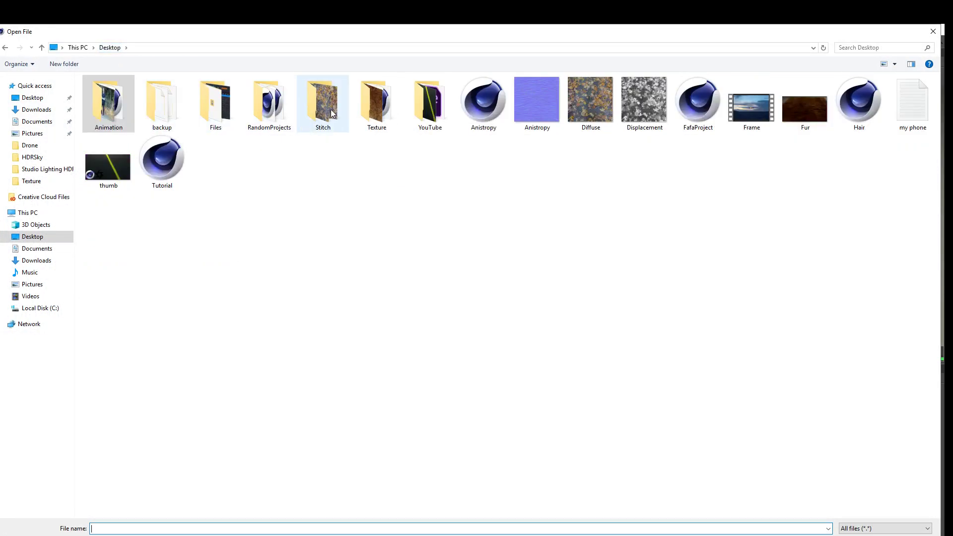
pyautogui.doubleClick(377, 102)
pyautogui.doubleClick(174, 102)
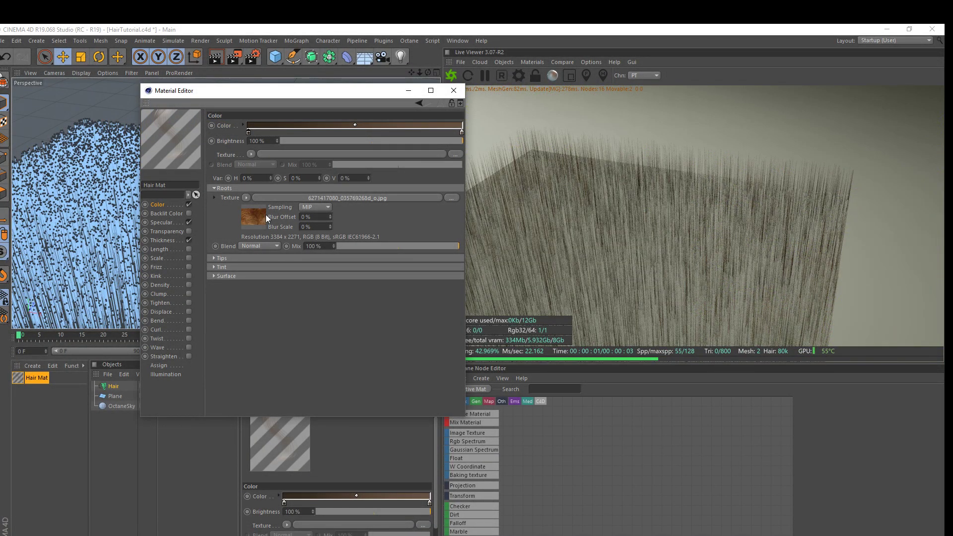
pyautogui.click(258, 213)
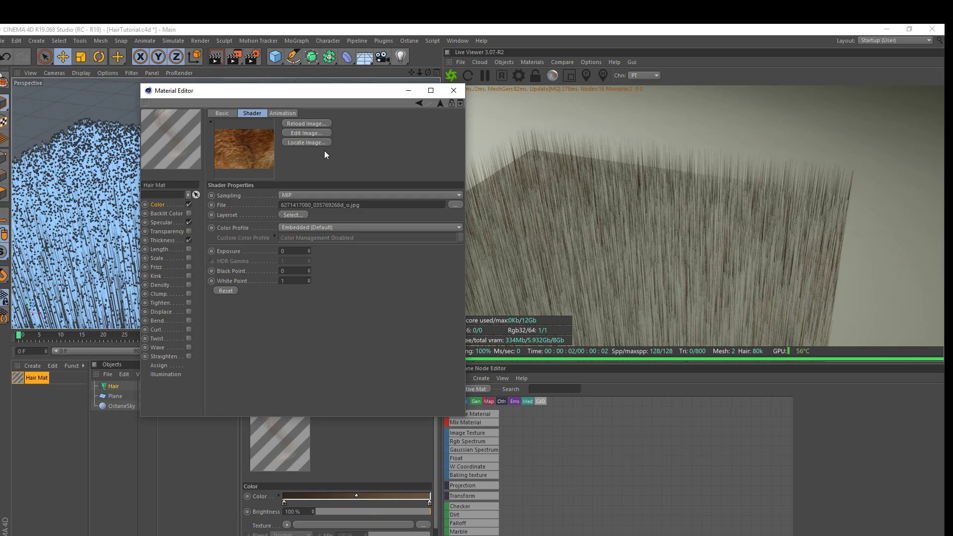
# - Preview the fur texture in Photos, close it, and return to the Color channel
pyautogui.click(312, 133)
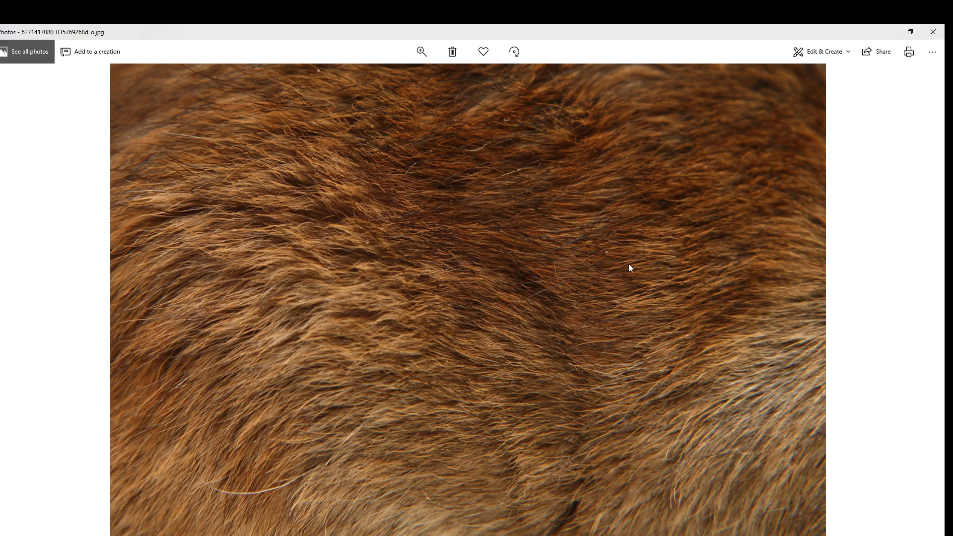
pyautogui.click(933, 32)
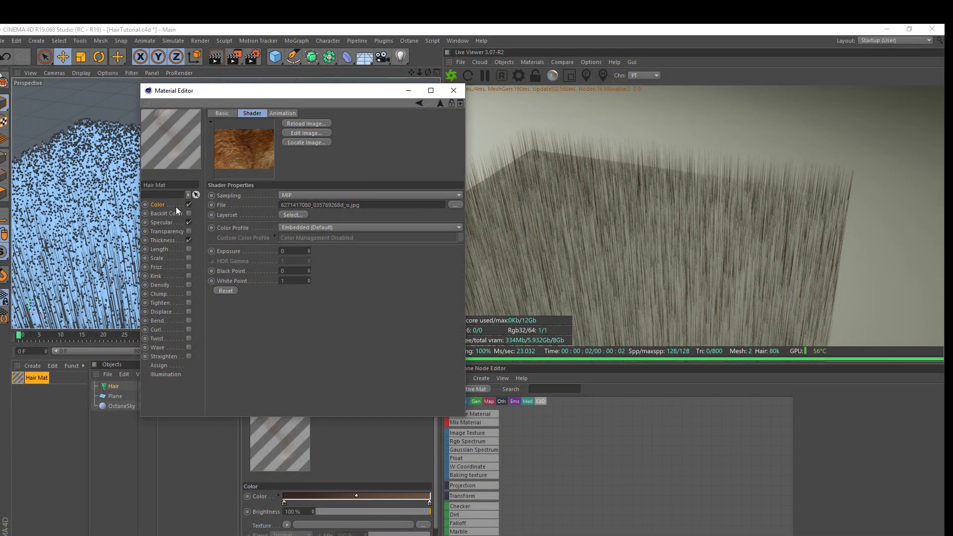
pyautogui.click(159, 205)
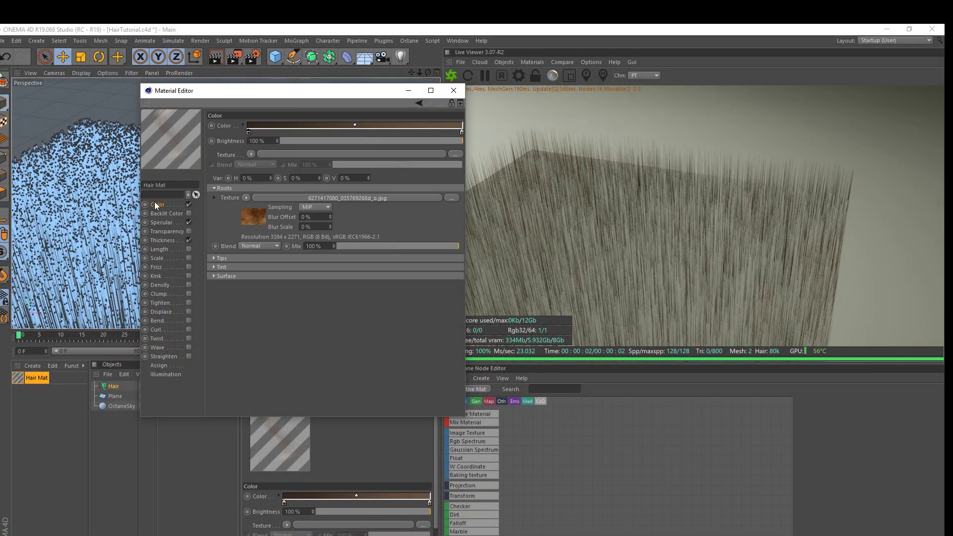
# - Set Hair Mat specular: primary 30%/sharpness 10, secondary 40%/sharpness 15, back specular 40%
pyautogui.click(165, 238)
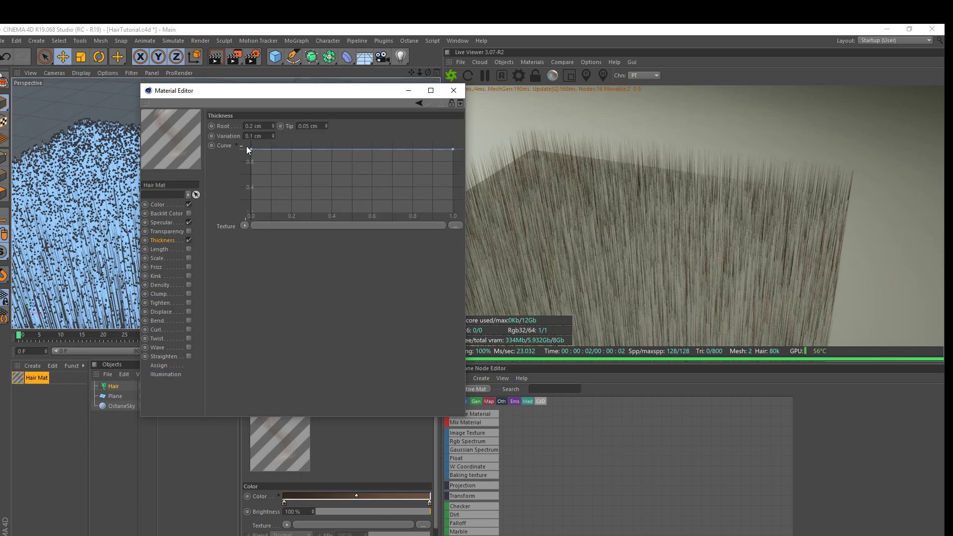
pyautogui.click(165, 223)
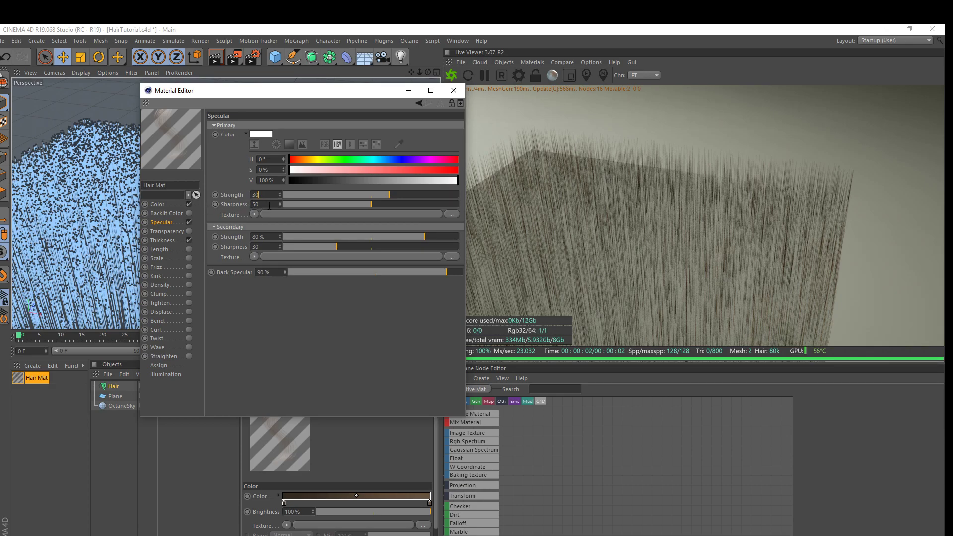
pyautogui.write('0')
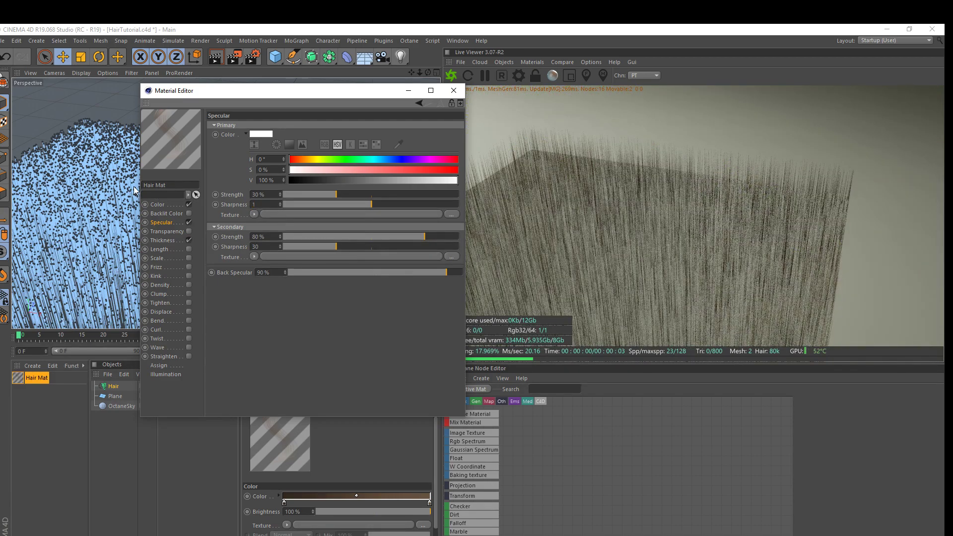
pyautogui.press('Return')
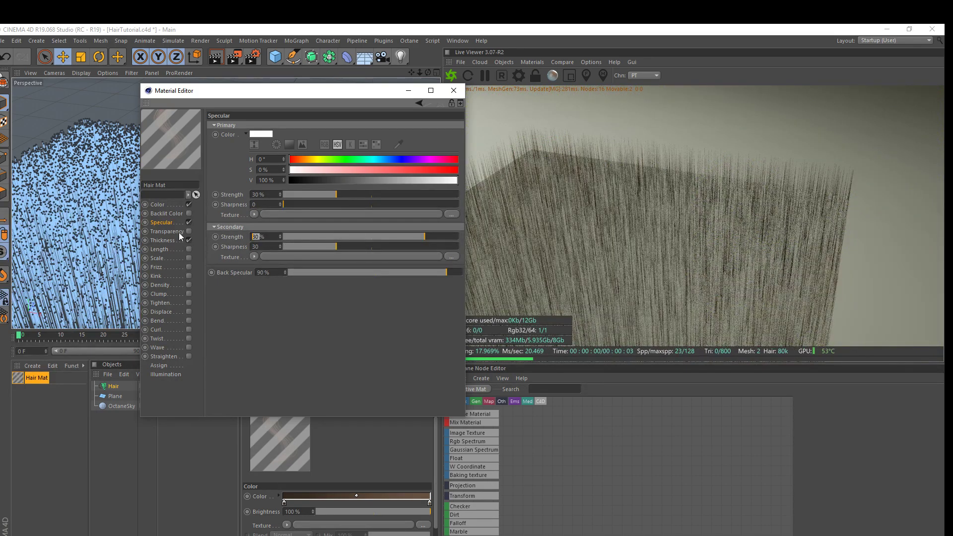
pyautogui.press('BackSpace')
pyautogui.write('40')
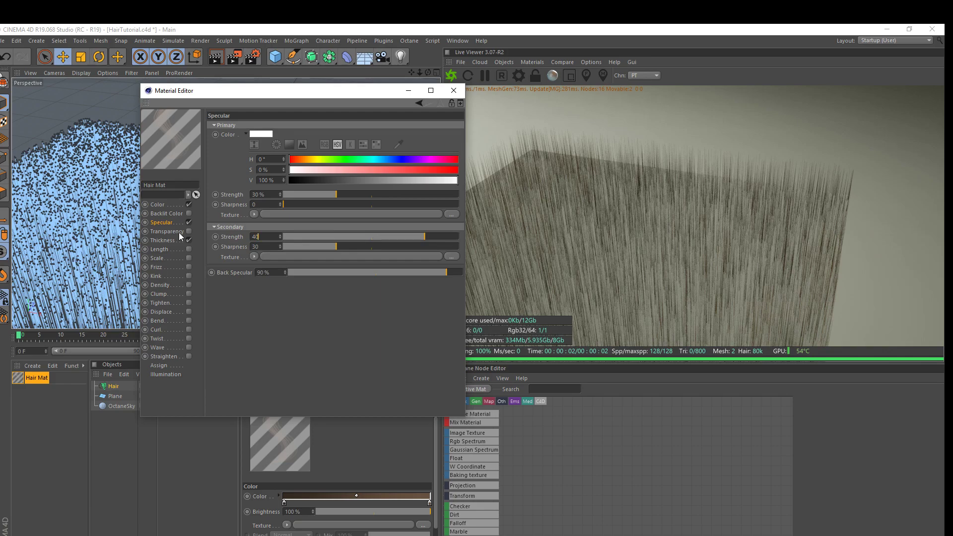
pyautogui.press('Tab')
pyautogui.write('1')
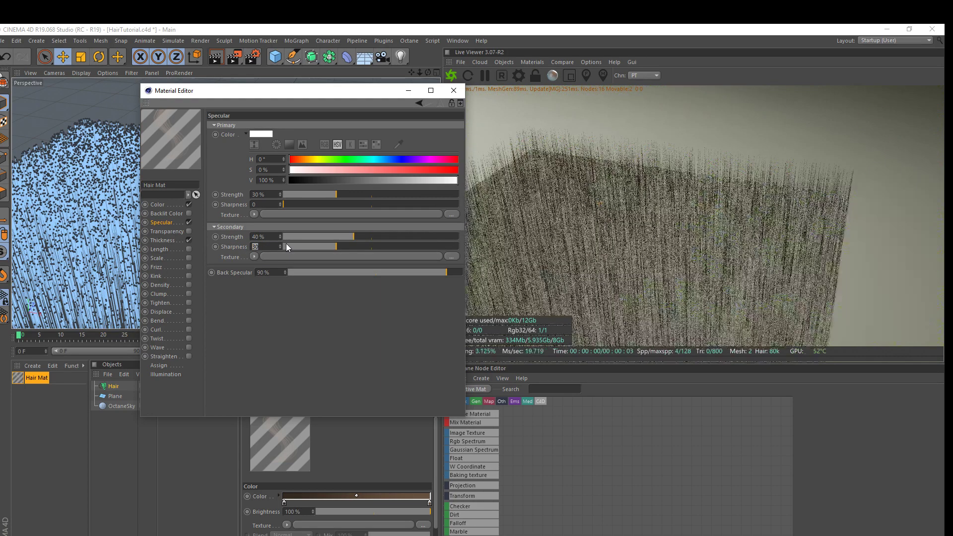
pyautogui.press('Tab')
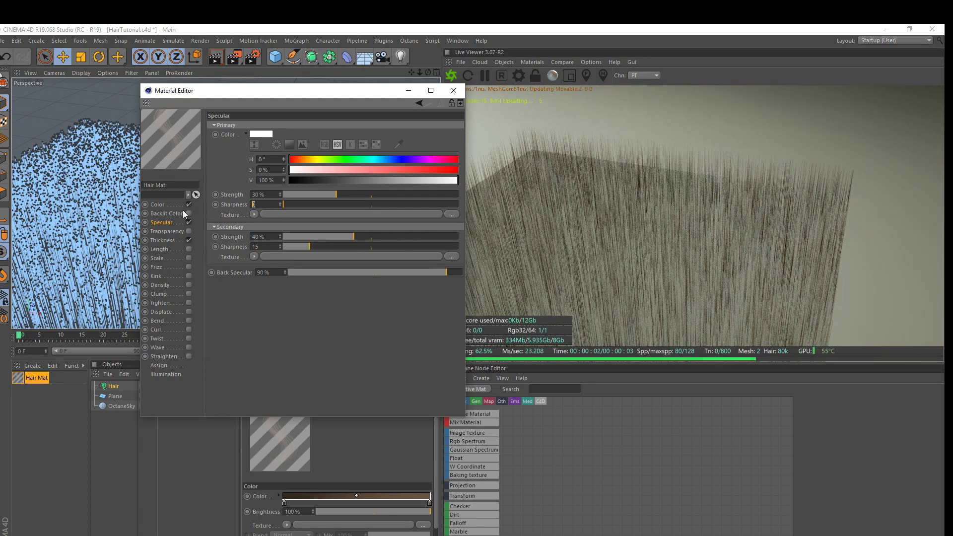
pyautogui.write('10')
pyautogui.press('Return')
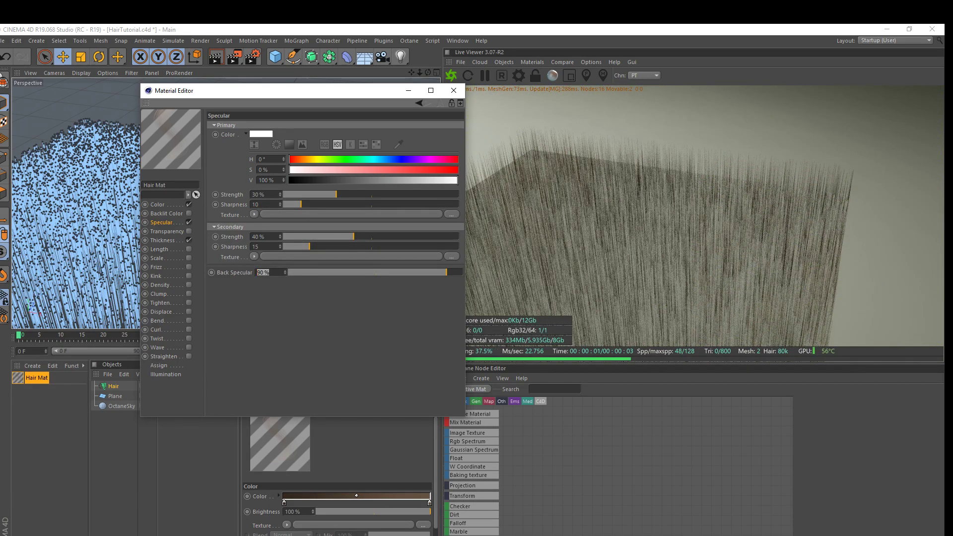
pyautogui.write('40')
pyautogui.press('Return')
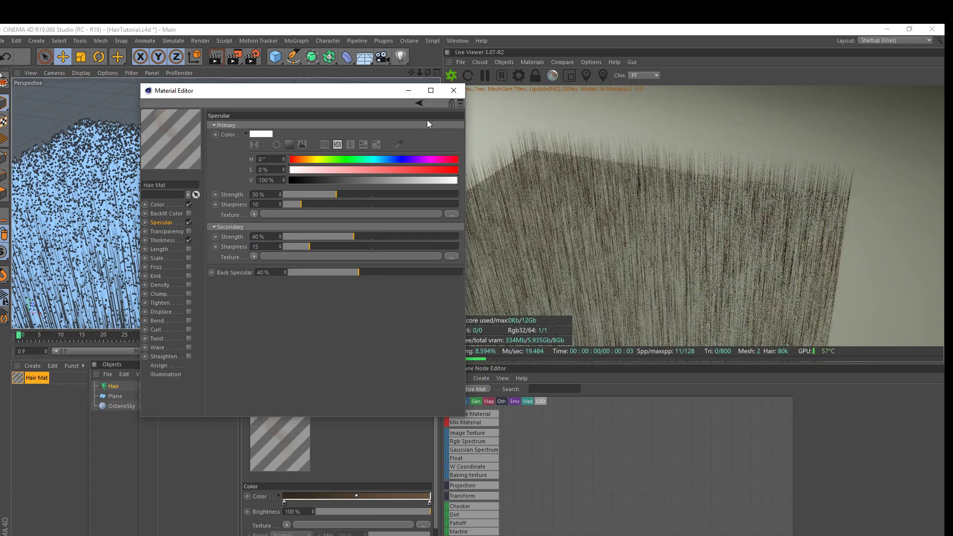
# - Set the Hair Mat length to 85% with 10% variation
pyautogui.click(163, 241)
pyautogui.click(160, 248)
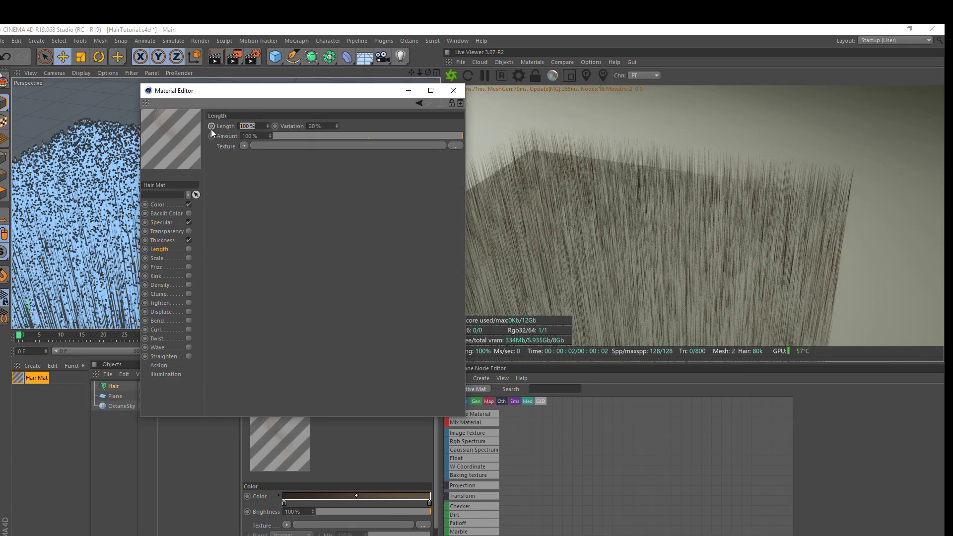
pyautogui.write('85')
pyautogui.press('Tab')
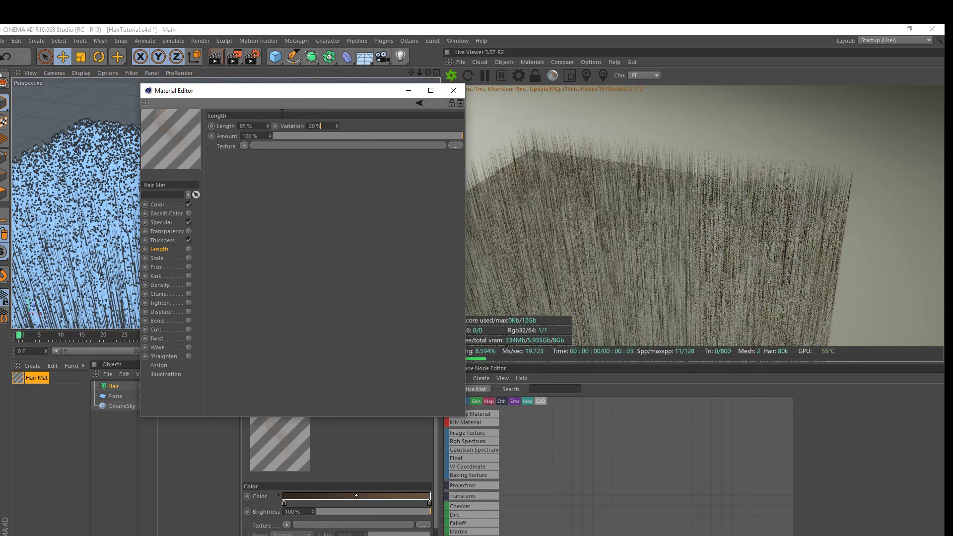
pyautogui.write('10')
pyautogui.press('Return')
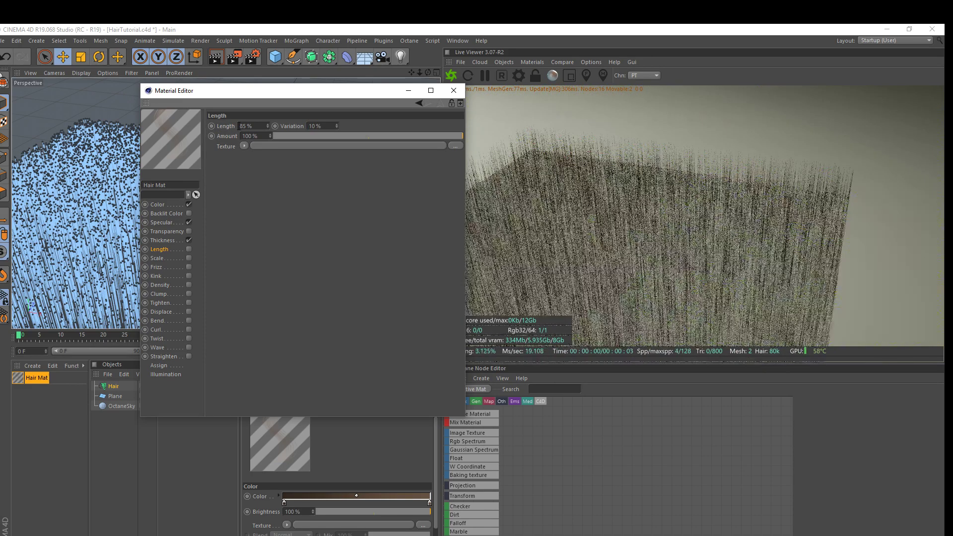
# - Enable Frizz at 15% on the Hair Mat and save the scene
pyautogui.click(163, 259)
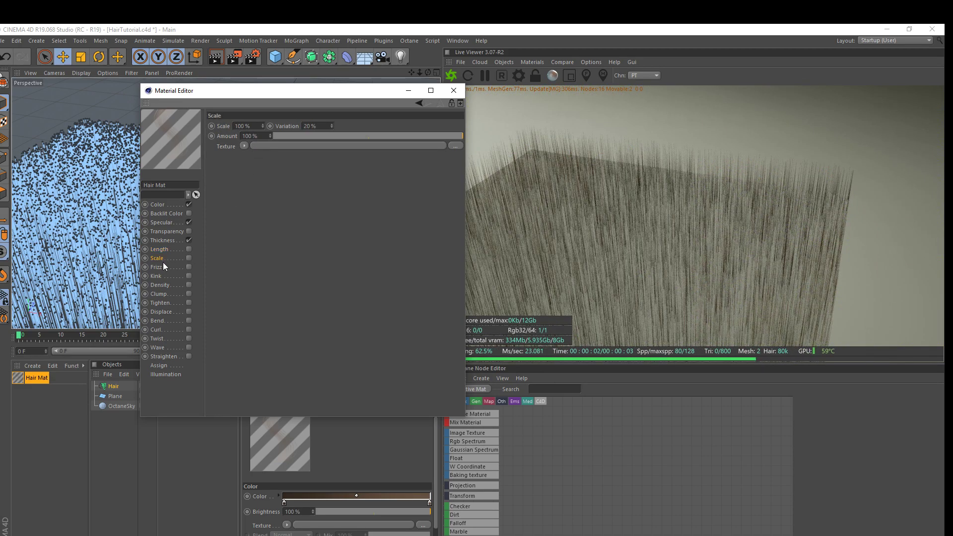
pyautogui.click(189, 267)
pyautogui.hotkey('ctrl', 's')
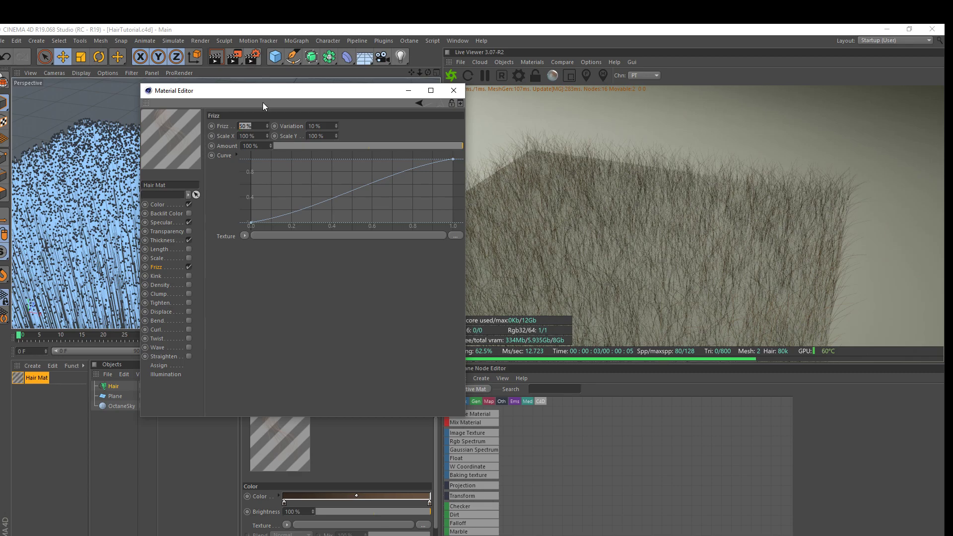
pyautogui.write('131')
pyautogui.press('Return')
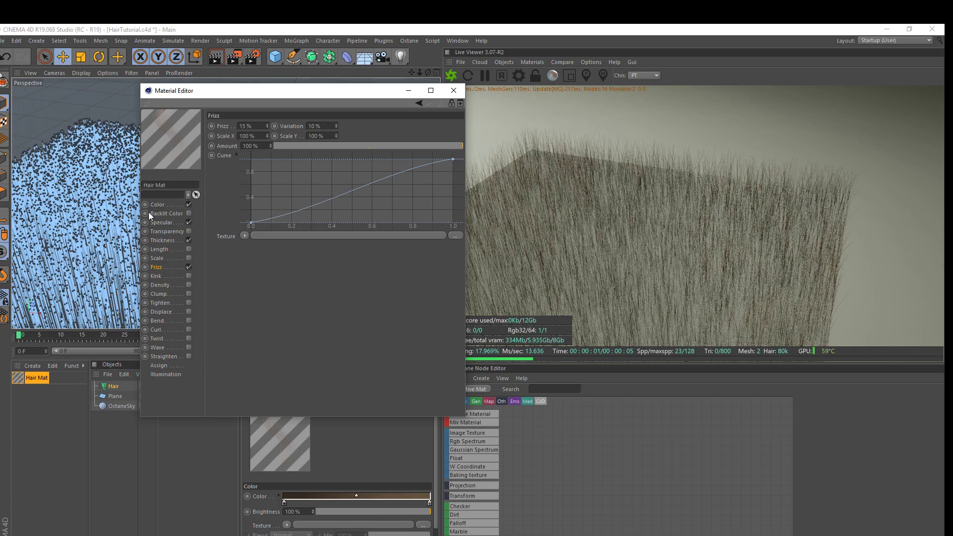
pyautogui.scroll(5, 117, 219)
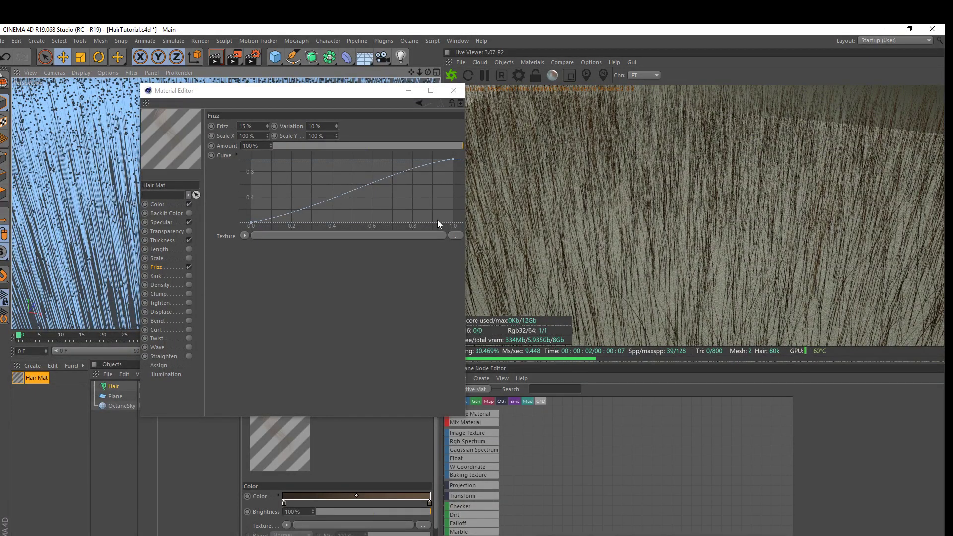
# - Enable Kink at 10% and Clump on the Hair Mat, then close the editor and zoom out
pyautogui.click(157, 277)
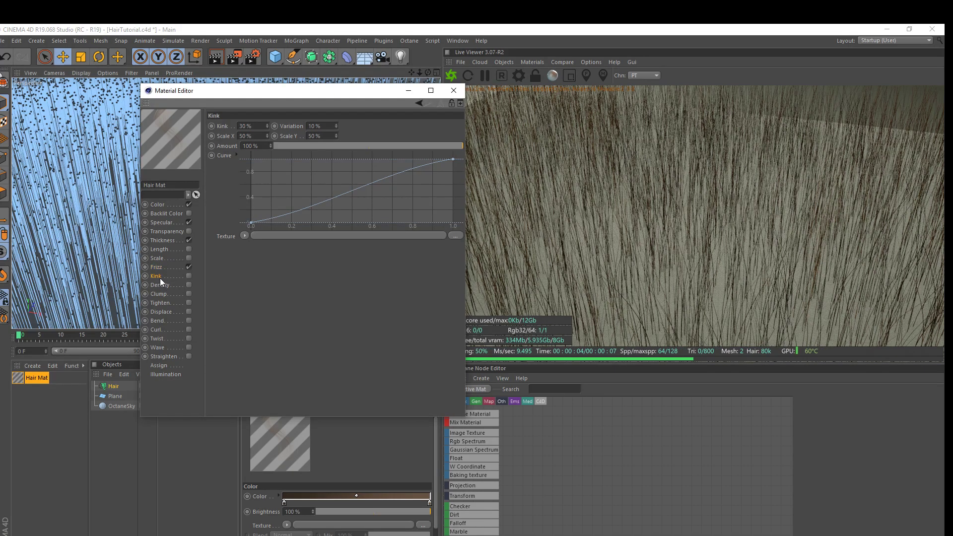
pyautogui.click(188, 276)
pyautogui.click(246, 126)
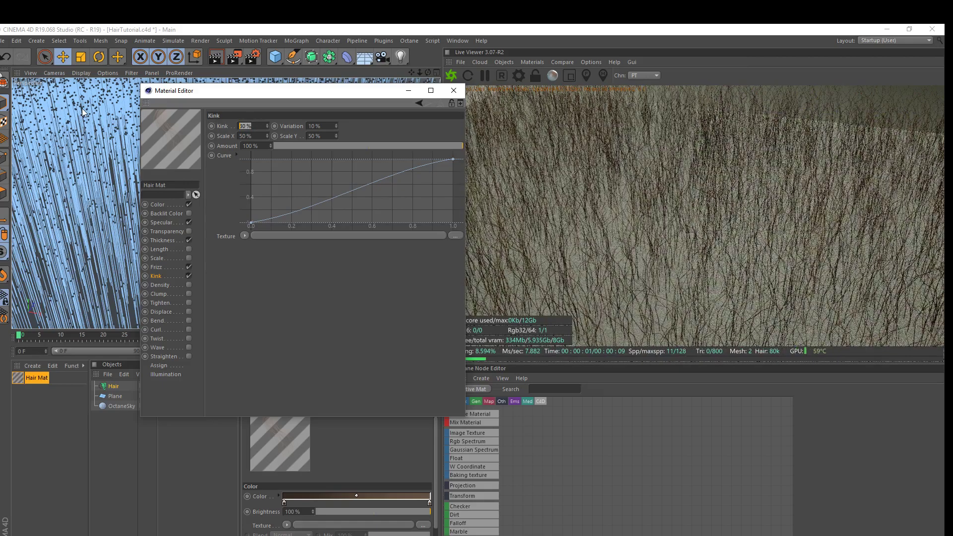
pyautogui.click(159, 294)
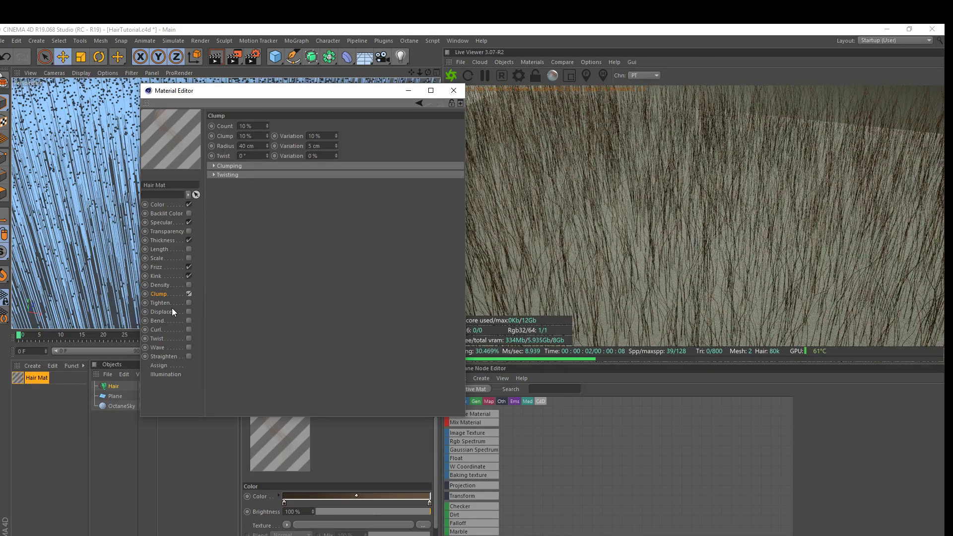
pyautogui.click(162, 276)
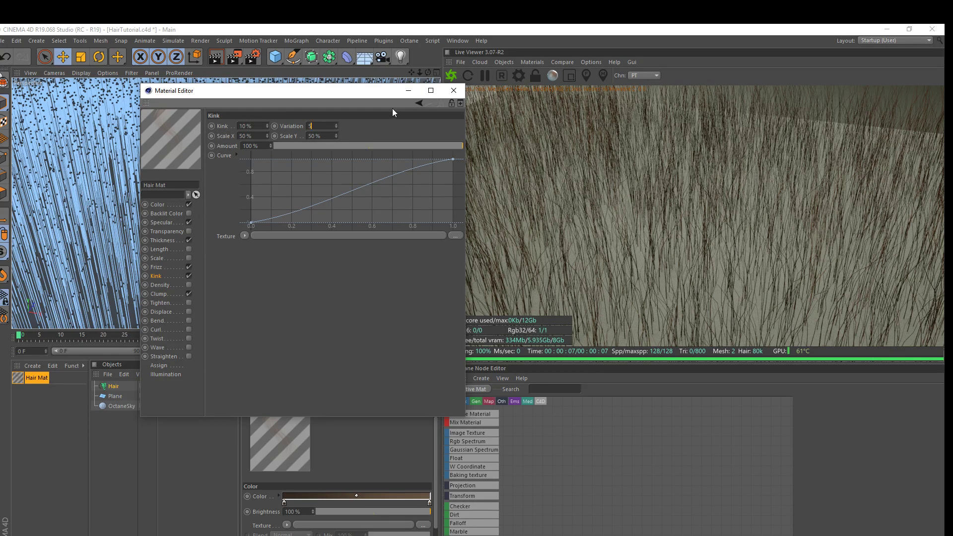
pyautogui.click(451, 94)
pyautogui.scroll(-6, 320, 150)
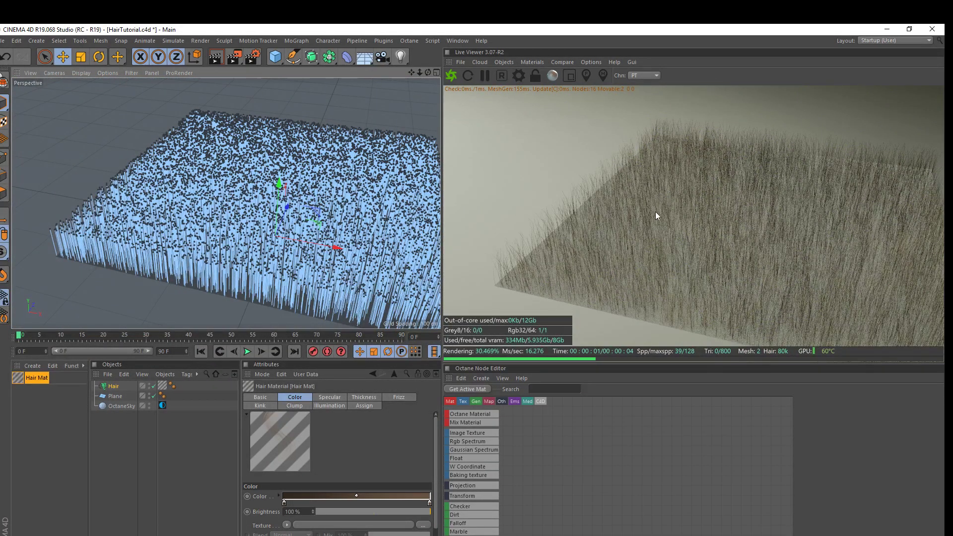
# - Pan to recentre the fur-covered plane and open the Simulate hair tools list
pyautogui.moveTo(412, 73); pyautogui.dragTo(362, 63)
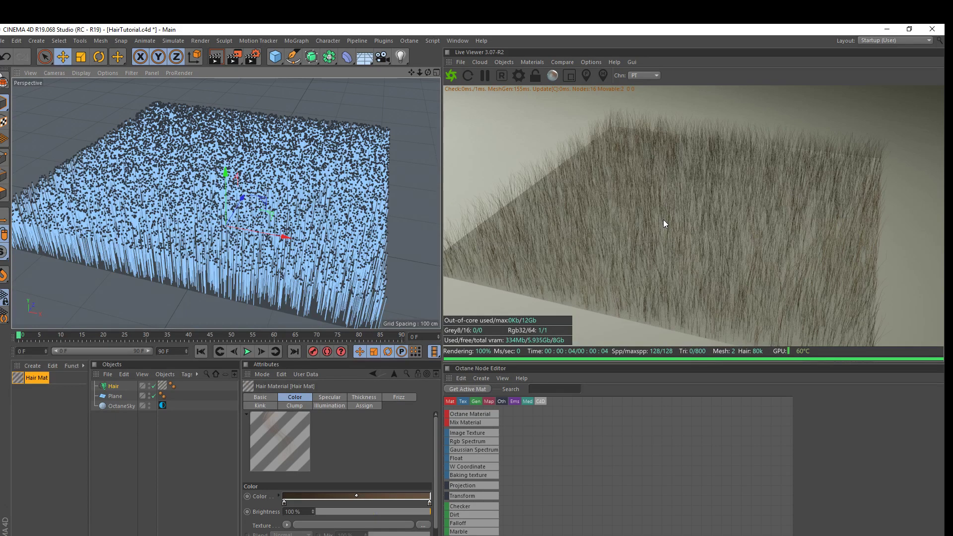
pyautogui.click(177, 40)
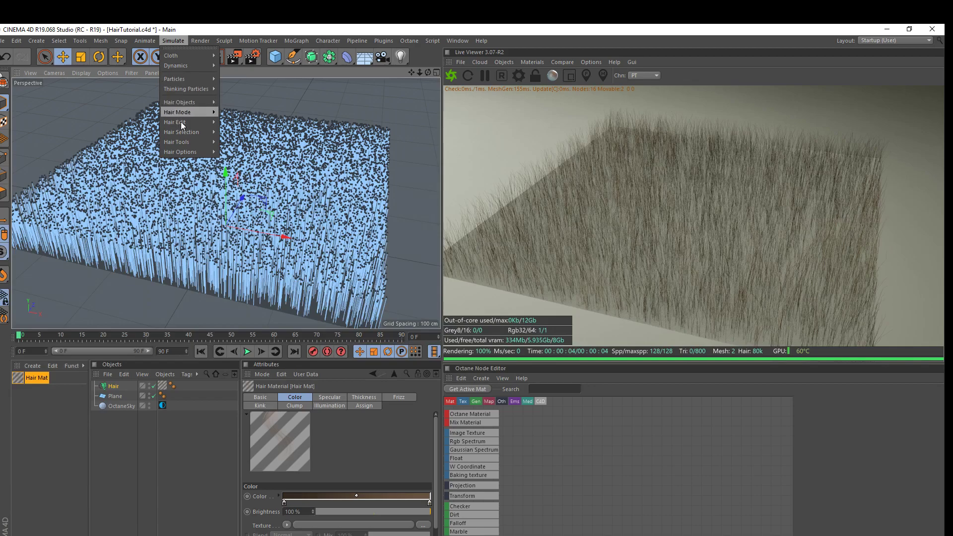
# - Switch to the hair Brush tool and raise its radius to 138
pyautogui.moveTo(201, 144)
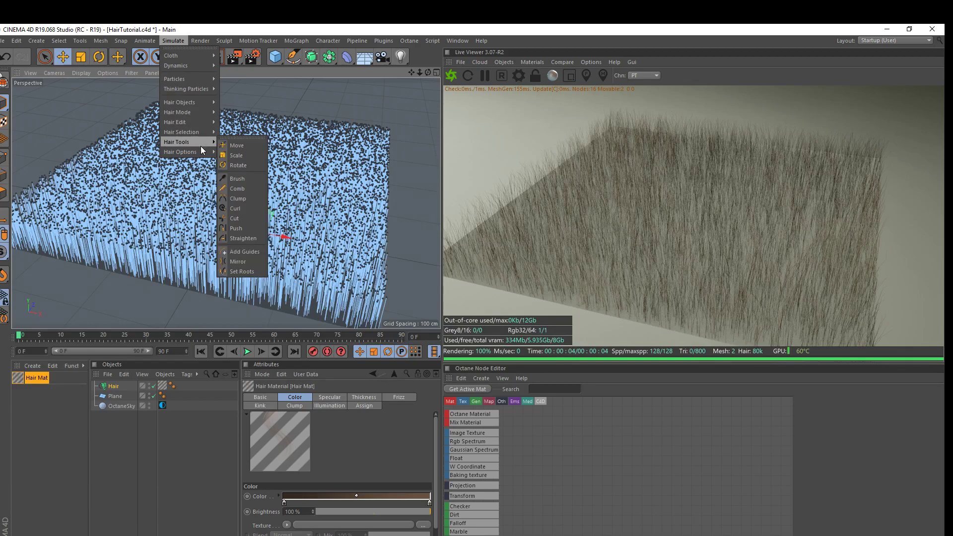
pyautogui.click(237, 179)
pyautogui.moveTo(303, 419); pyautogui.dragTo(304, 417)
pyautogui.moveTo(427, 73); pyautogui.dragTo(541, 61)
pyautogui.scroll(-3, 258, 268)
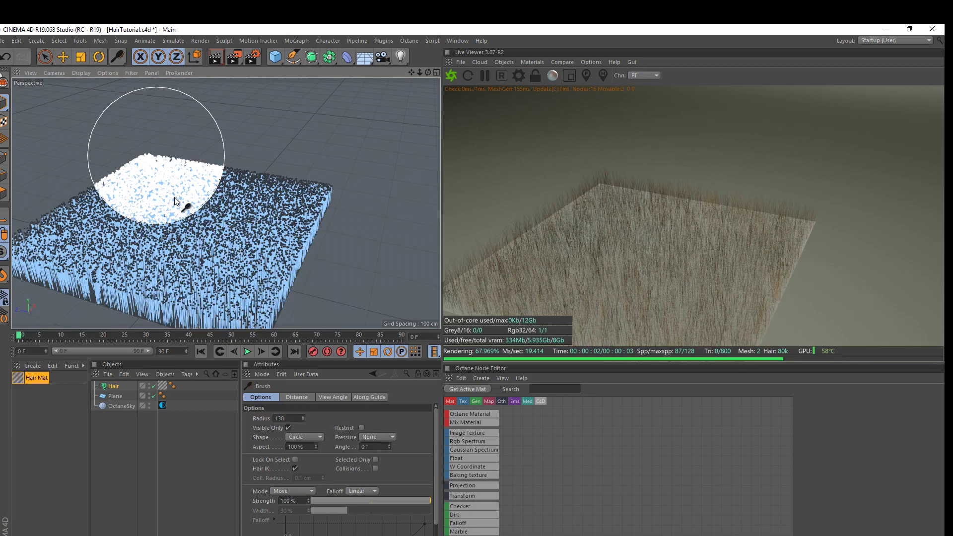
# - Comb the fur up-left and sideways across the block, viewing it from a lower angle
pyautogui.moveTo(245, 318); pyautogui.dragTo(187, 217)
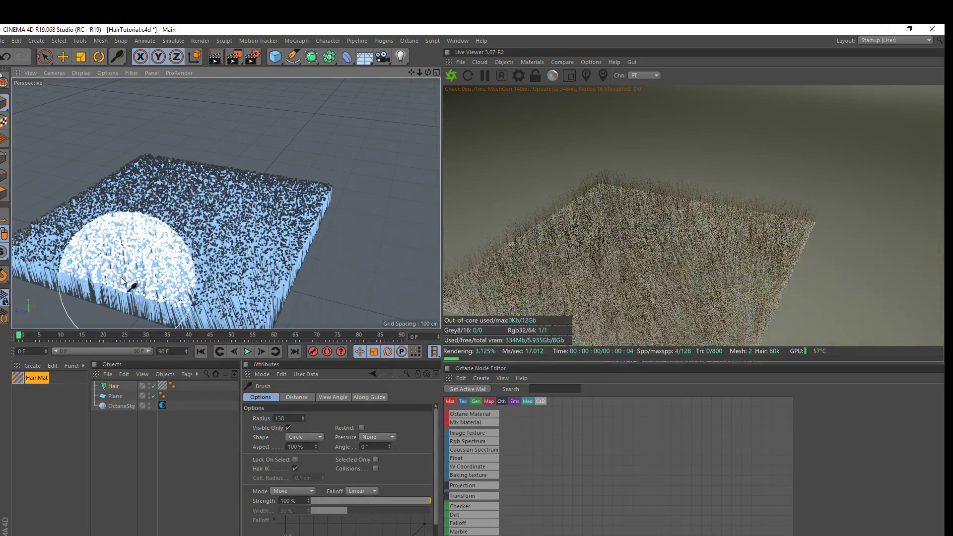
pyautogui.moveTo(119, 226)
pyautogui.mouseDown()
pyautogui.moveTo(127, 198)
pyautogui.moveTo(64, 261)
pyautogui.moveTo(123, 186)
pyautogui.moveTo(272, 190)
pyautogui.moveTo(230, 183)
pyautogui.moveTo(266, 266)
pyautogui.moveTo(206, 185)
pyautogui.moveTo(89, 267)
pyautogui.moveTo(198, 195)
pyautogui.mouseUp()
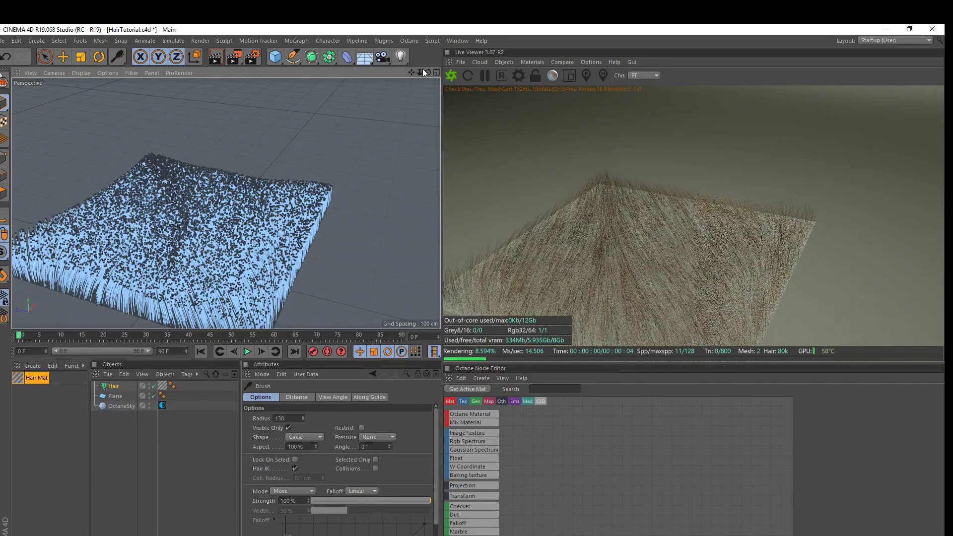
pyautogui.moveTo(420, 72); pyautogui.dragTo(378, 74)
pyautogui.moveTo(428, 72); pyautogui.dragTo(345, 64)
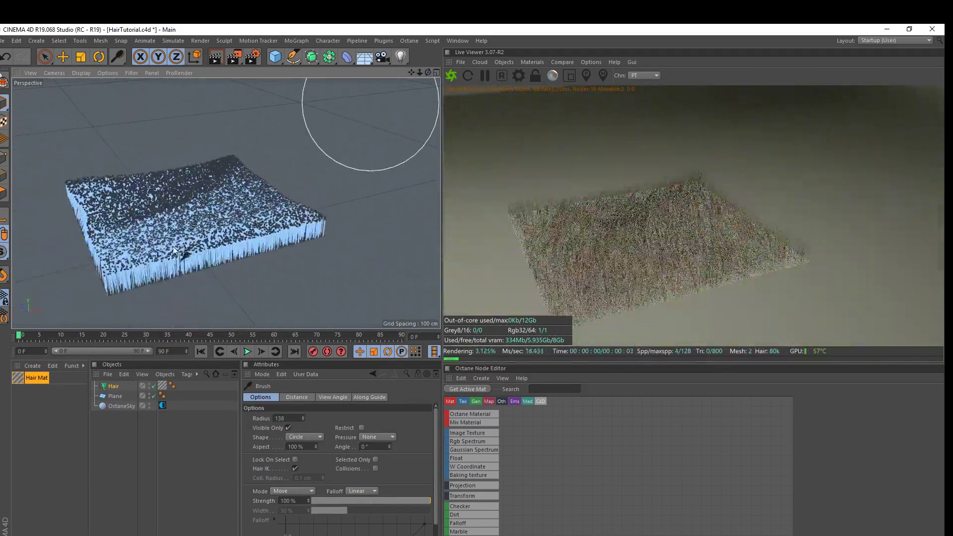
pyautogui.moveTo(148, 249)
pyautogui.mouseDown()
pyautogui.moveTo(209, 207)
pyautogui.moveTo(213, 187)
pyautogui.moveTo(96, 197)
pyautogui.moveTo(150, 172)
pyautogui.moveTo(254, 199)
pyautogui.mouseUp()
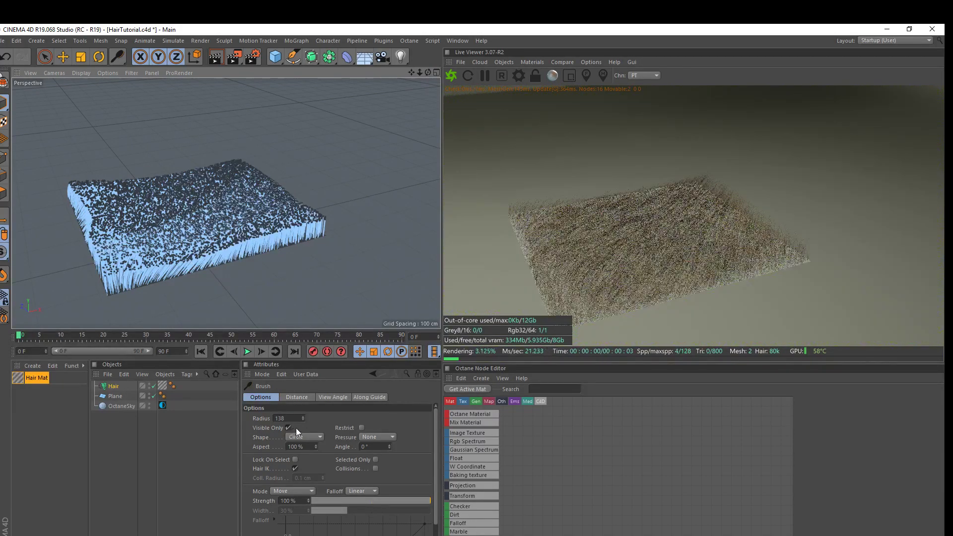
# - Shrink the brush radius to 102 and comb the fur upward toward the top corner
pyautogui.moveTo(303, 418); pyautogui.dragTo(303, 422)
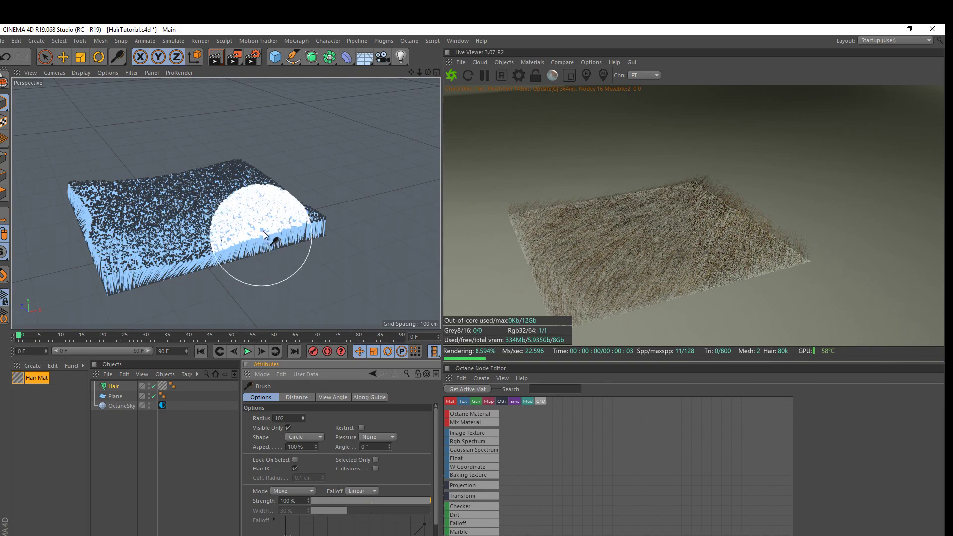
pyautogui.moveTo(264, 235)
pyautogui.mouseDown()
pyautogui.moveTo(212, 200)
pyautogui.moveTo(204, 181)
pyautogui.mouseUp()
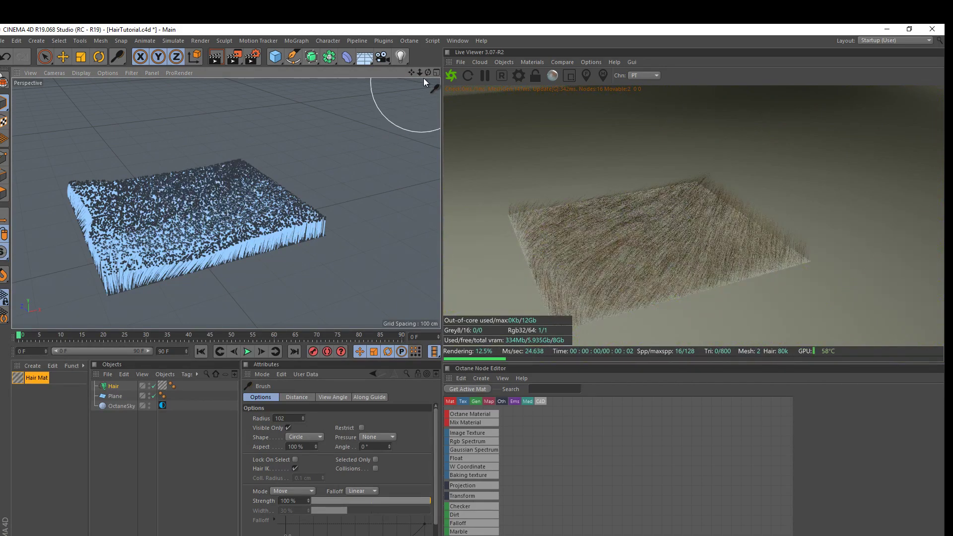
pyautogui.moveTo(428, 73); pyautogui.dragTo(426, 127)
pyautogui.moveTo(197, 214)
pyautogui.mouseDown()
pyautogui.moveTo(208, 160)
pyautogui.moveTo(100, 199)
pyautogui.moveTo(174, 140)
pyautogui.mouseUp()
pyautogui.moveTo(275, 227); pyautogui.dragTo(218, 137)
pyautogui.moveTo(158, 278); pyautogui.dragTo(186, 178)
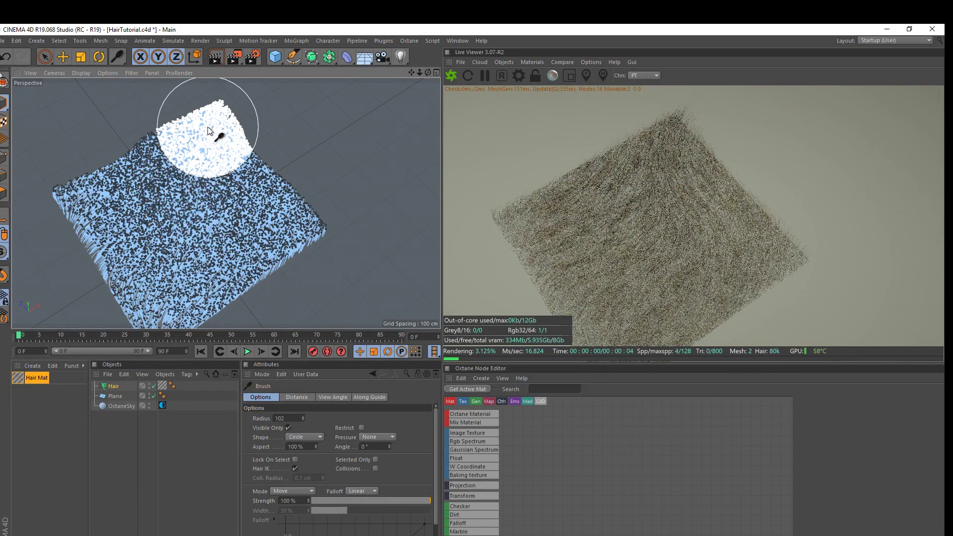
pyautogui.moveTo(428, 73)
pyautogui.mouseDown()
pyautogui.moveTo(415, 50)
pyautogui.moveTo(399, 47)
pyautogui.mouseUp()
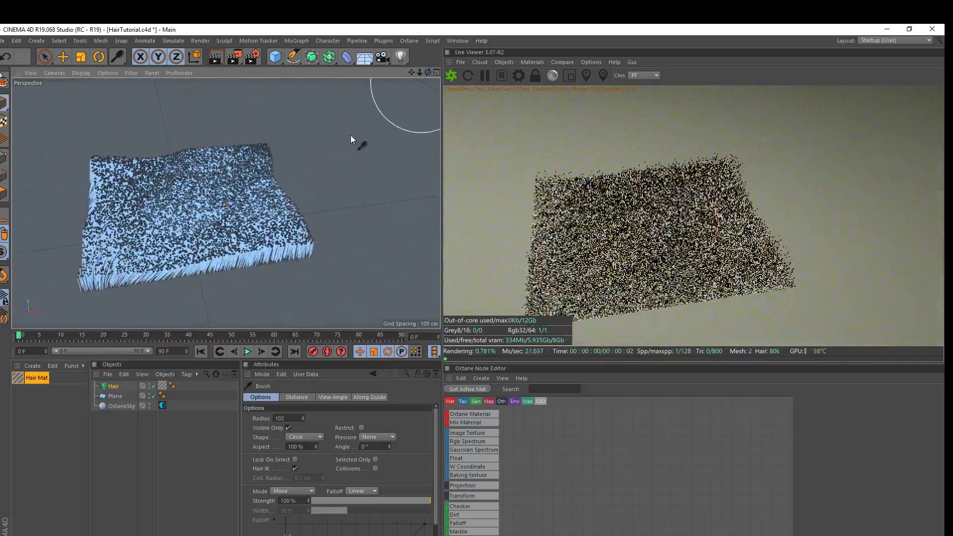
pyautogui.moveTo(224, 183); pyautogui.dragTo(273, 180)
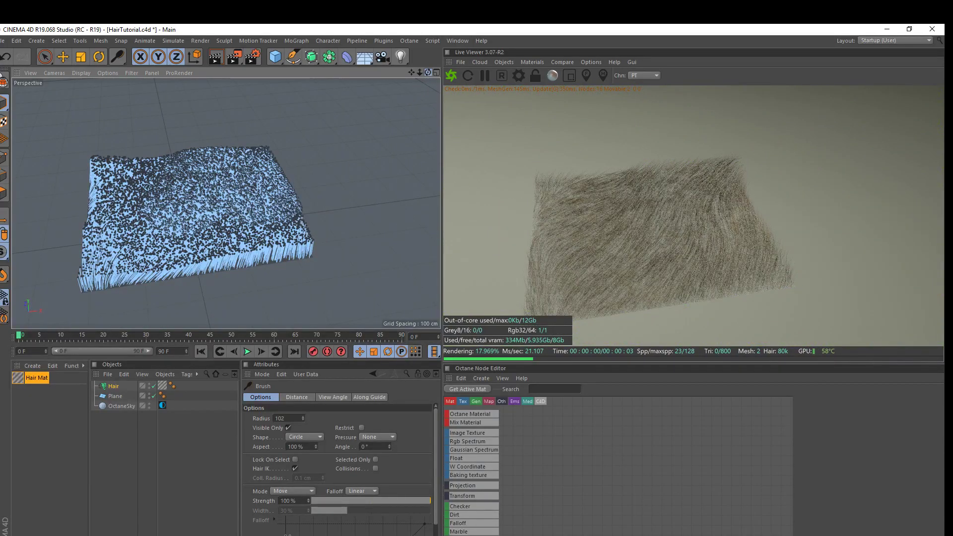
pyautogui.moveTo(428, 73); pyautogui.dragTo(303, 73)
# - Comb the fur downward along the right and left edges, top corner and middle
pyautogui.moveTo(420, 73); pyautogui.dragTo(427, 52)
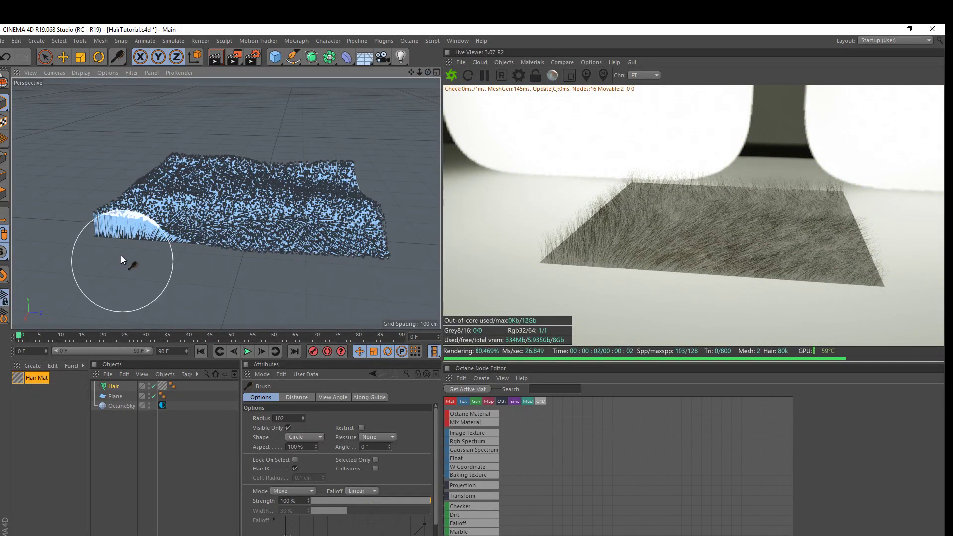
pyautogui.moveTo(429, 73); pyautogui.dragTo(517, 80)
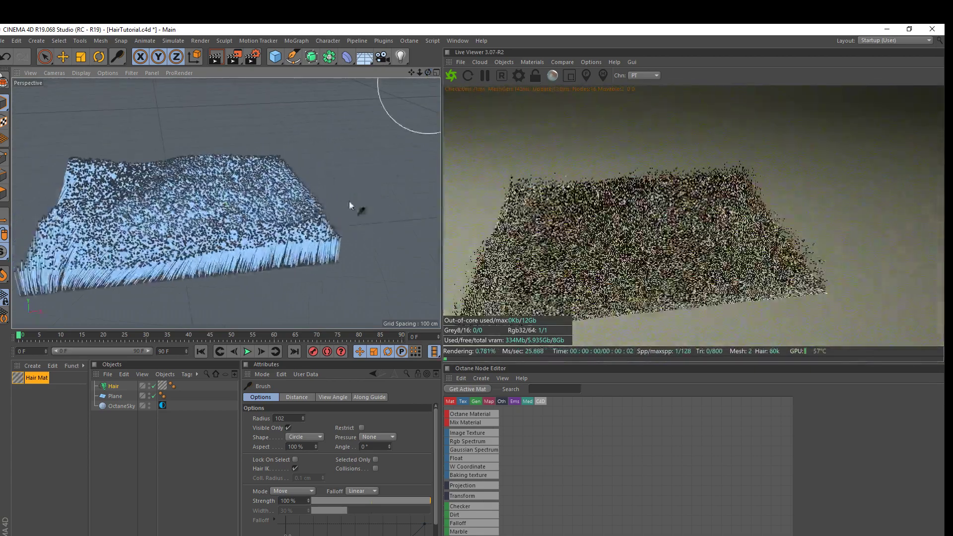
pyautogui.moveTo(428, 72); pyautogui.dragTo(313, 225)
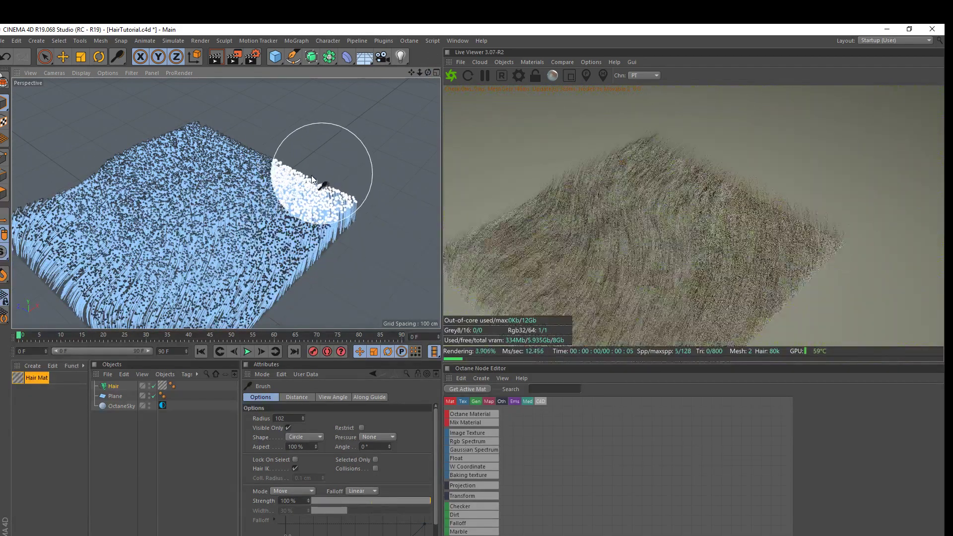
pyautogui.moveTo(321, 174); pyautogui.dragTo(313, 238)
pyautogui.moveTo(263, 164); pyautogui.dragTo(273, 190)
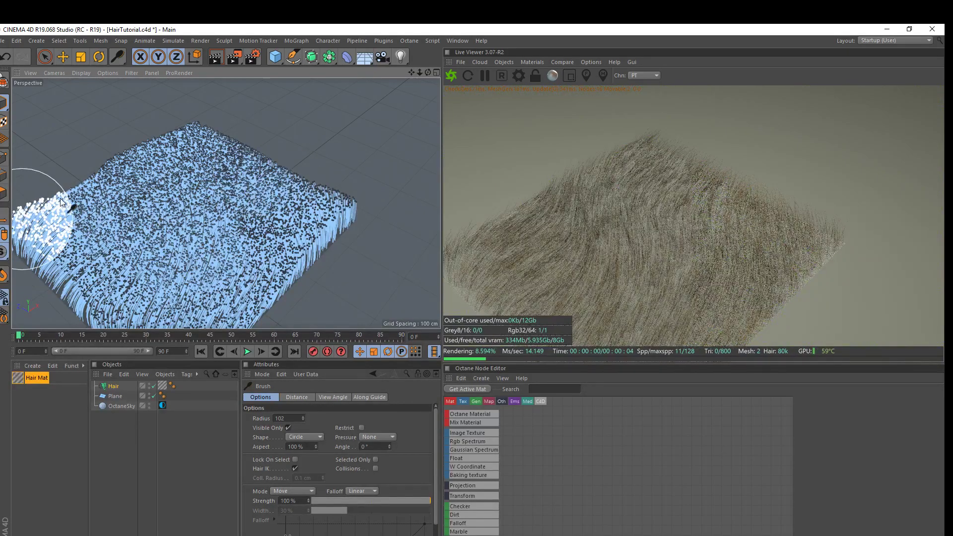
pyautogui.moveTo(85, 170); pyautogui.dragTo(68, 203)
pyautogui.moveTo(175, 129); pyautogui.dragTo(60, 244)
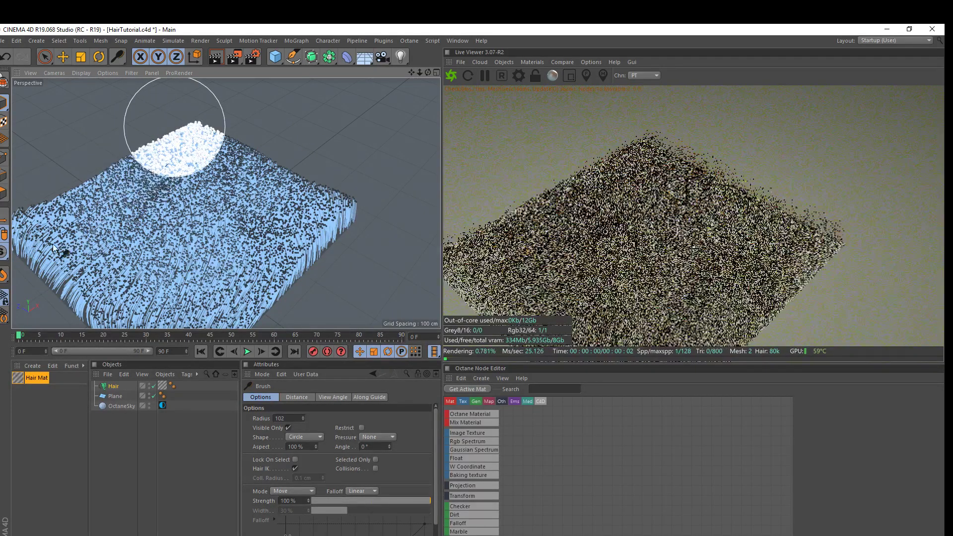
pyautogui.moveTo(187, 145); pyautogui.dragTo(79, 272)
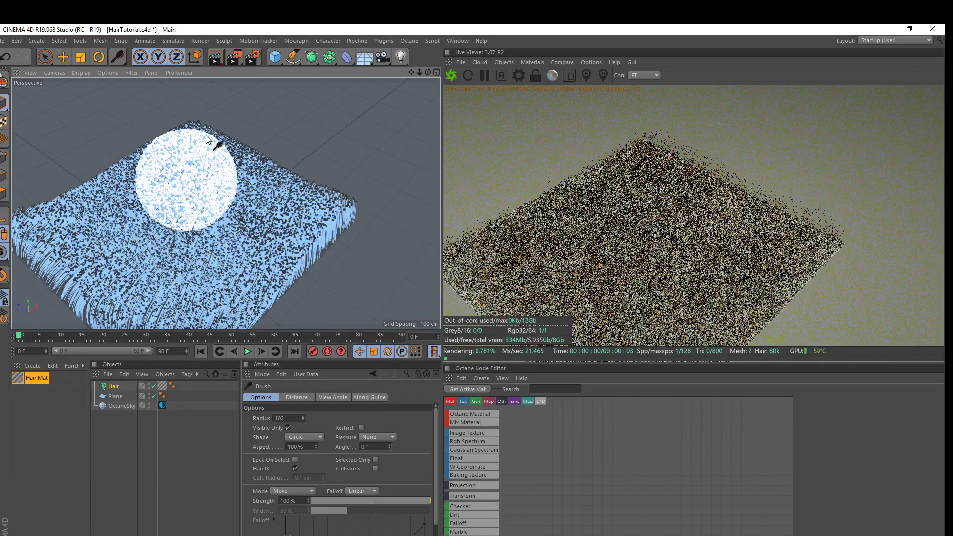
pyautogui.moveTo(195, 170); pyautogui.dragTo(204, 262)
pyautogui.moveTo(199, 142)
pyautogui.mouseDown()
pyautogui.moveTo(261, 211)
pyautogui.moveTo(203, 139)
pyautogui.moveTo(278, 189)
pyautogui.mouseUp()
# - Sweep strands over the right, front and upper-left edges, undoing one bad stroke
pyautogui.moveTo(428, 73)
pyautogui.mouseDown()
pyautogui.moveTo(370, 47)
pyautogui.moveTo(407, 106)
pyautogui.mouseUp()
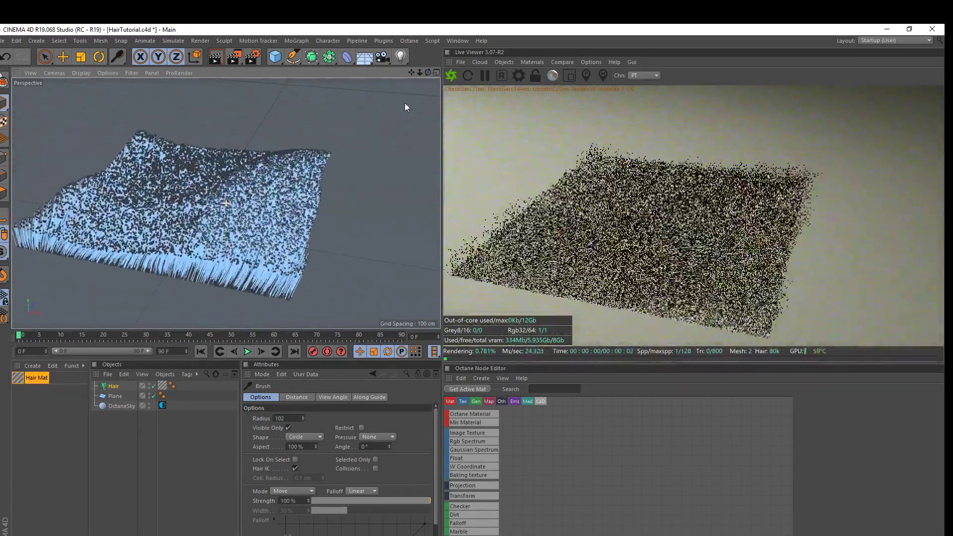
pyautogui.moveTo(234, 248)
pyautogui.mouseDown()
pyautogui.moveTo(324, 238)
pyautogui.moveTo(406, 120)
pyautogui.mouseUp()
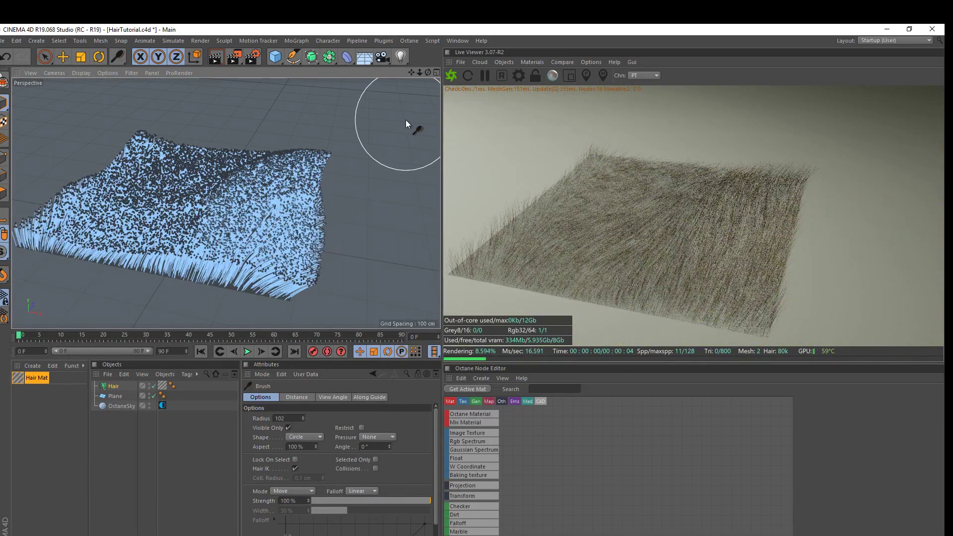
pyautogui.moveTo(428, 72)
pyautogui.mouseDown()
pyautogui.moveTo(370, 97)
pyautogui.moveTo(358, 107)
pyautogui.moveTo(365, 112)
pyautogui.mouseUp()
pyautogui.moveTo(382, 145)
pyautogui.mouseDown()
pyautogui.moveTo(330, 188)
pyautogui.moveTo(383, 96)
pyautogui.moveTo(407, 67)
pyautogui.moveTo(416, 75)
pyautogui.moveTo(345, 83)
pyautogui.mouseUp()
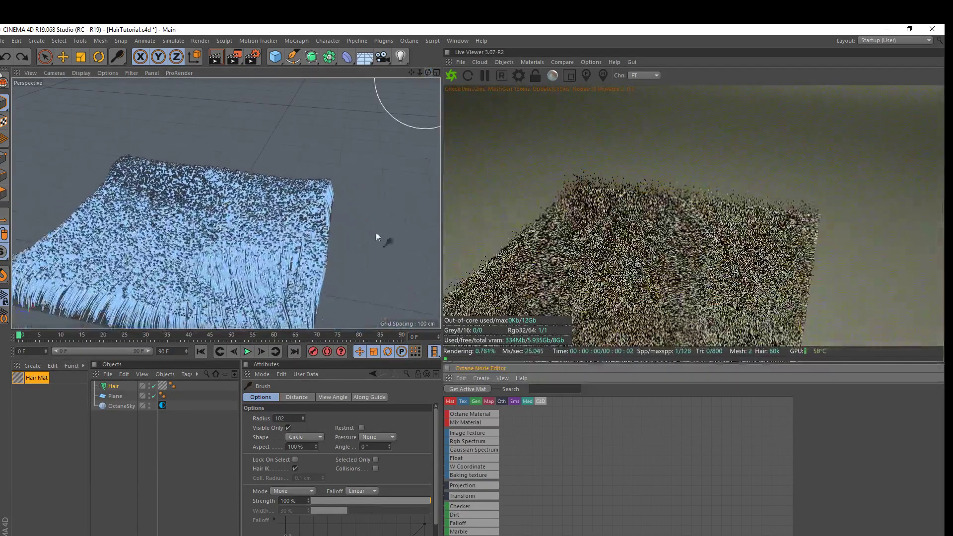
pyautogui.hotkey('ctrl', 'z')
pyautogui.keyDown('alt'); pyautogui.moveTo(415, 73); pyautogui.dragTo(395, 111); pyautogui.keyUp('alt')
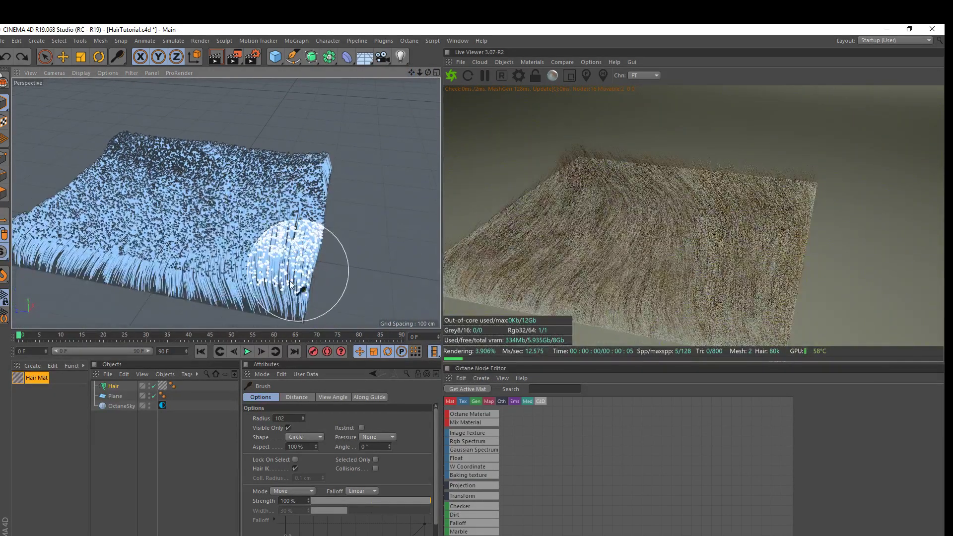
pyautogui.moveTo(232, 236)
pyautogui.mouseDown()
pyautogui.moveTo(212, 271)
pyautogui.moveTo(205, 220)
pyautogui.mouseUp()
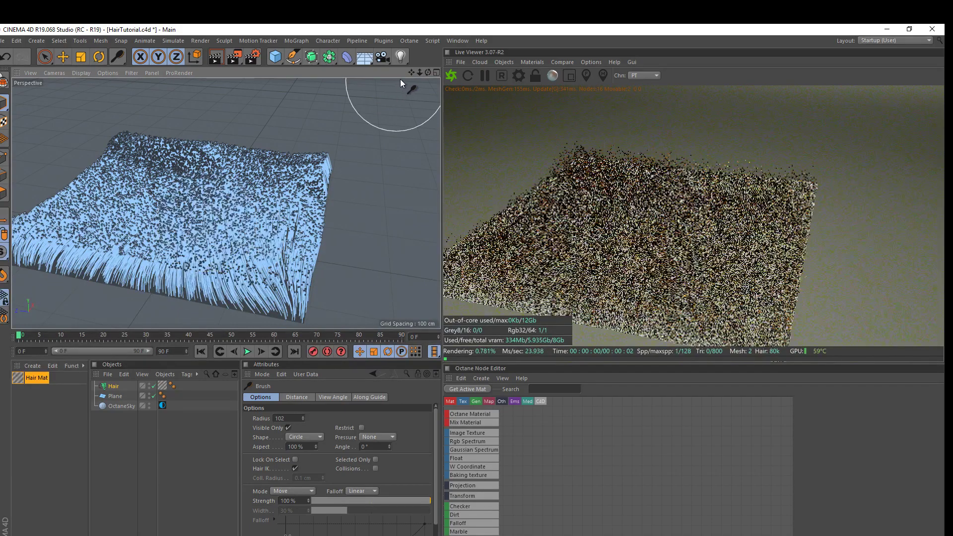
pyautogui.moveTo(428, 70)
pyautogui.mouseDown()
pyautogui.moveTo(371, 255)
pyautogui.moveTo(233, 236)
pyautogui.moveTo(310, 196)
pyautogui.moveTo(238, 188)
pyautogui.moveTo(240, 149)
pyautogui.moveTo(233, 298)
pyautogui.moveTo(170, 283)
pyautogui.moveTo(212, 277)
pyautogui.mouseUp()
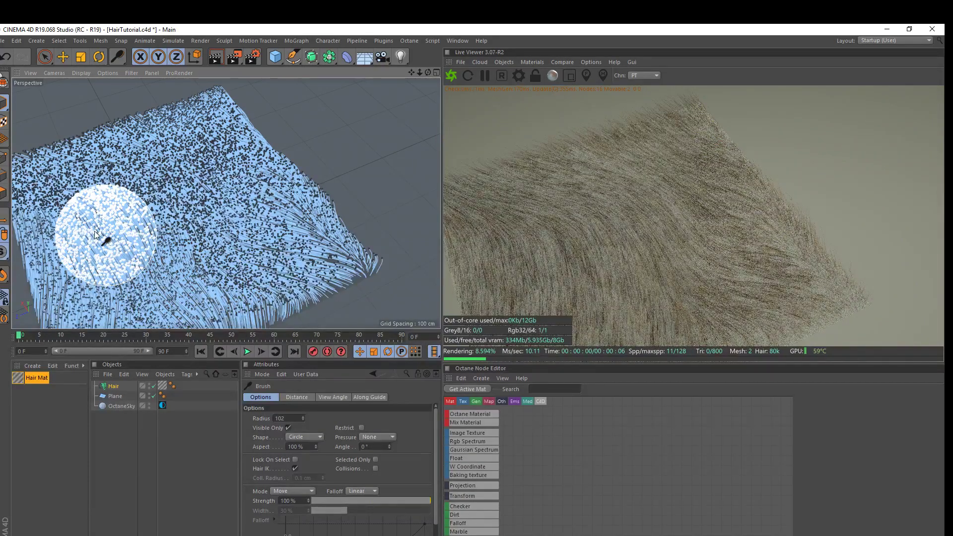
pyautogui.moveTo(41, 180)
pyautogui.mouseDown()
pyautogui.moveTo(140, 184)
pyautogui.moveTo(35, 157)
pyautogui.mouseUp()
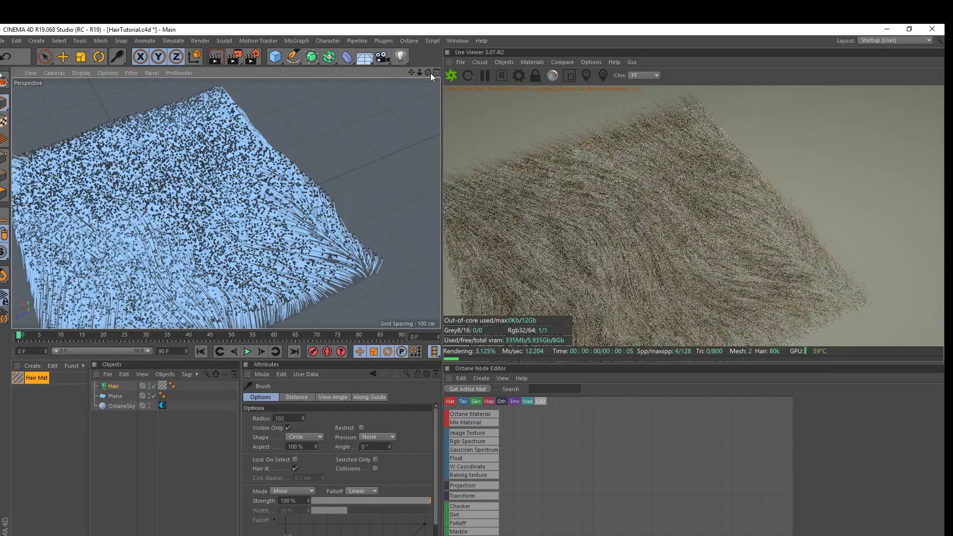
pyautogui.moveTo(429, 73)
pyautogui.mouseDown()
pyautogui.moveTo(404, 38)
pyautogui.moveTo(380, 72)
pyautogui.mouseUp()
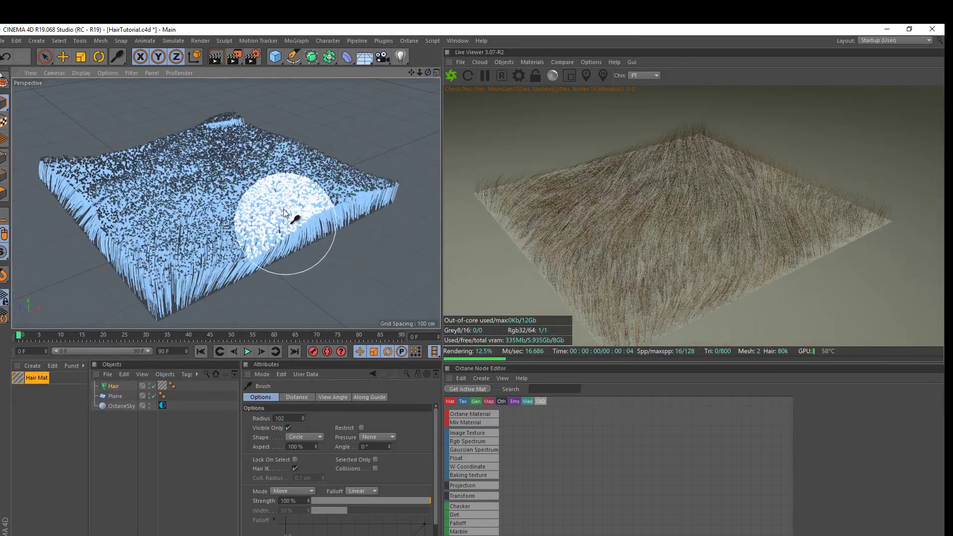
pyautogui.scroll(3, 286, 222)
# - Open Hair Mat in the Material Editor, browse its Color, Backlit Color and Transparency channels, then close it
pyautogui.click(22, 377)
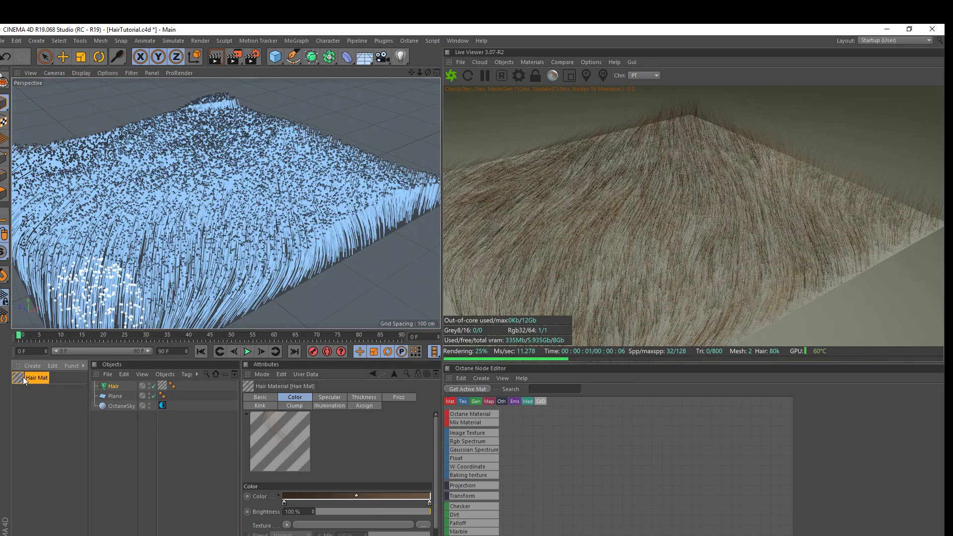
pyautogui.doubleClick(16, 380)
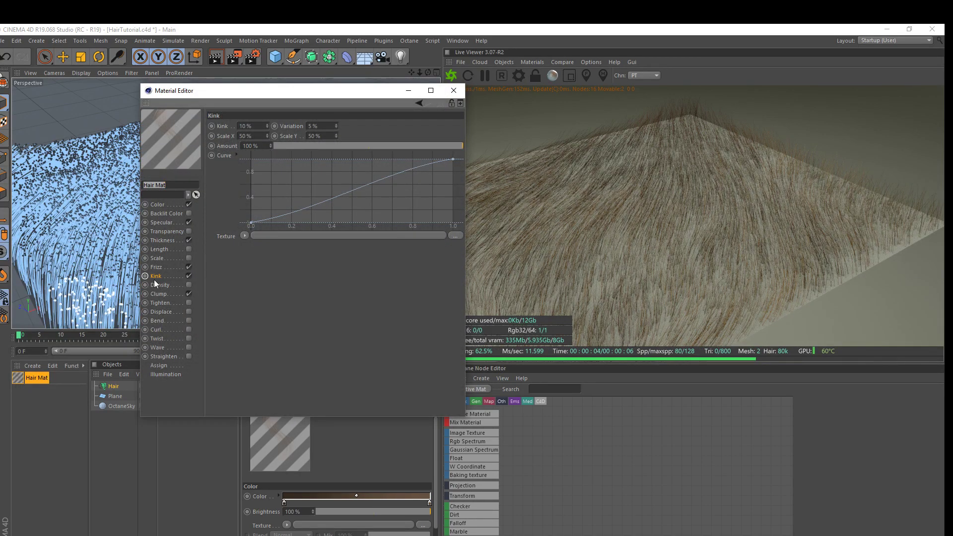
pyautogui.click(164, 205)
pyautogui.click(159, 212)
pyautogui.click(159, 232)
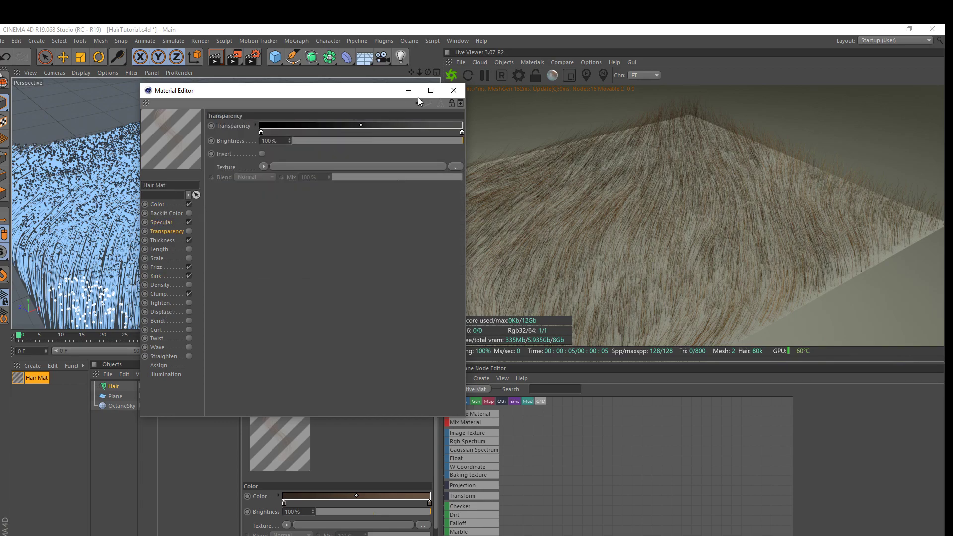
pyautogui.click(453, 91)
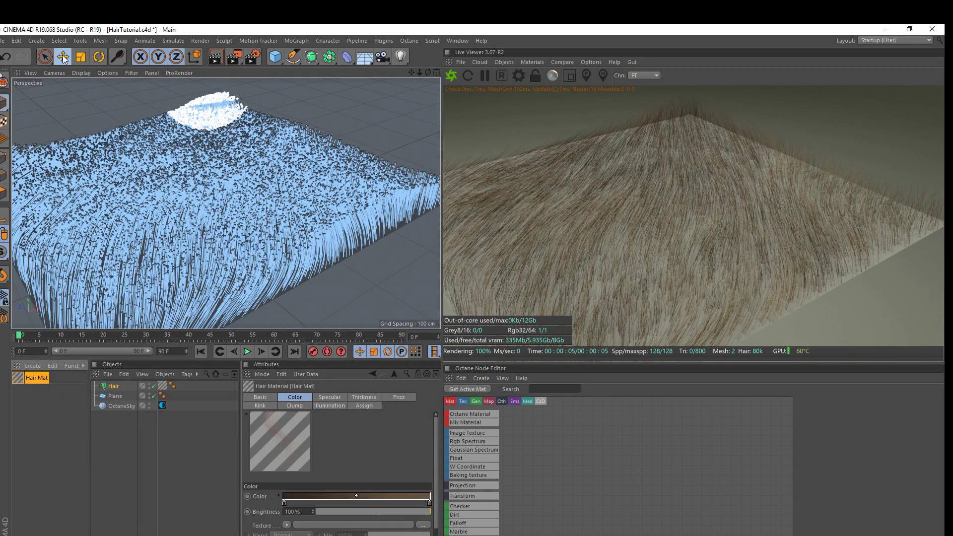
# - Set the Hair object's hair count and guide root count to 100000 each
pyautogui.click(114, 386)
pyautogui.click(295, 436)
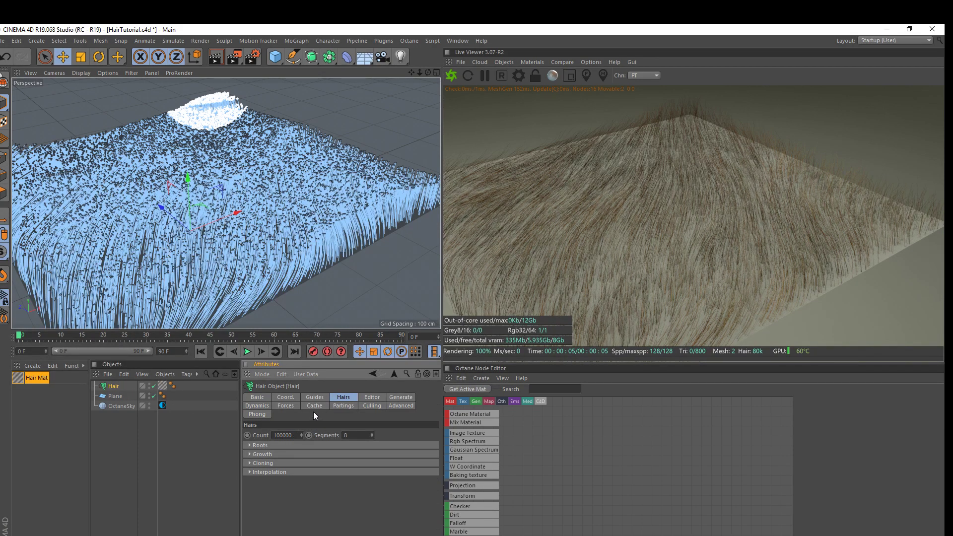
pyautogui.hotkey('ctrl', 'a')
pyautogui.click(325, 396)
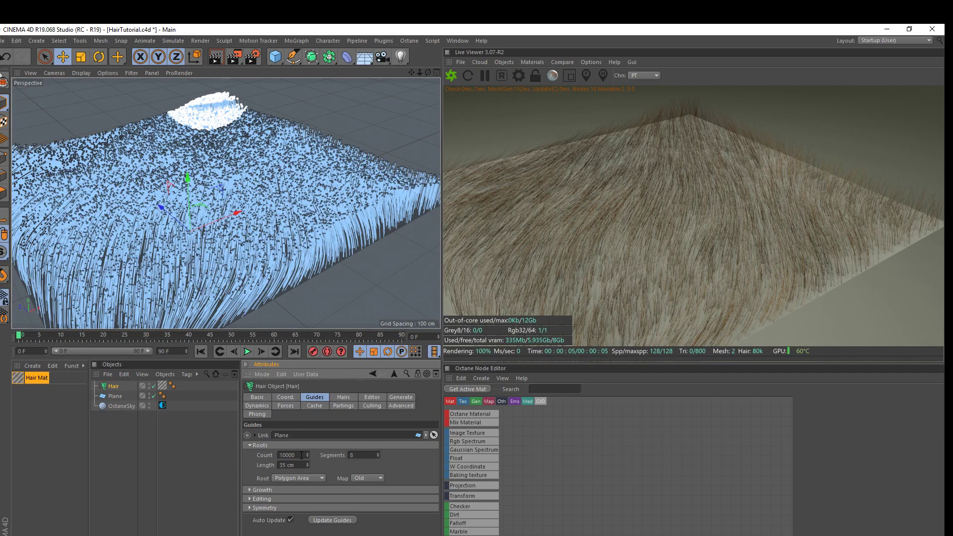
pyautogui.click(302, 455)
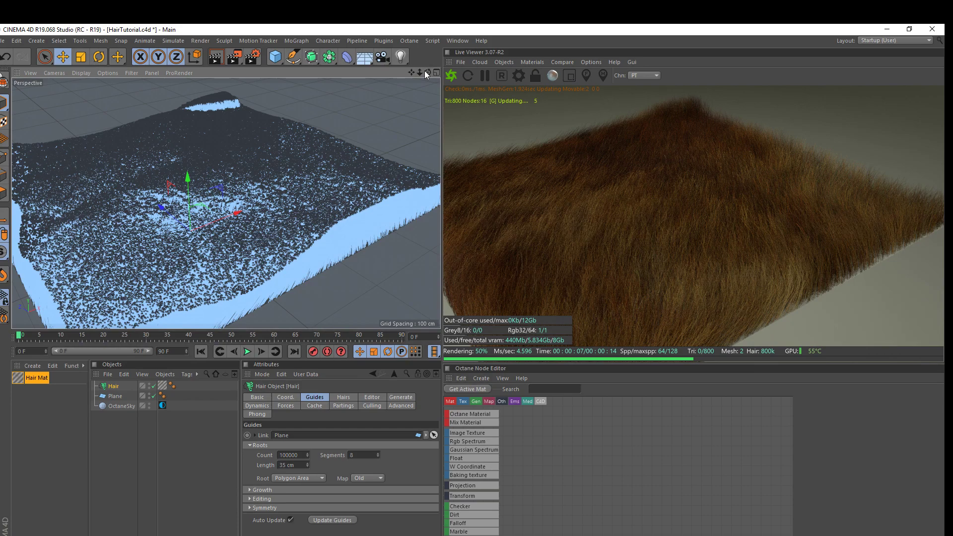
# - Orbit, pan and zoom the Perspective view in close on the dense fur
pyautogui.moveTo(425, 71); pyautogui.dragTo(400, 77)
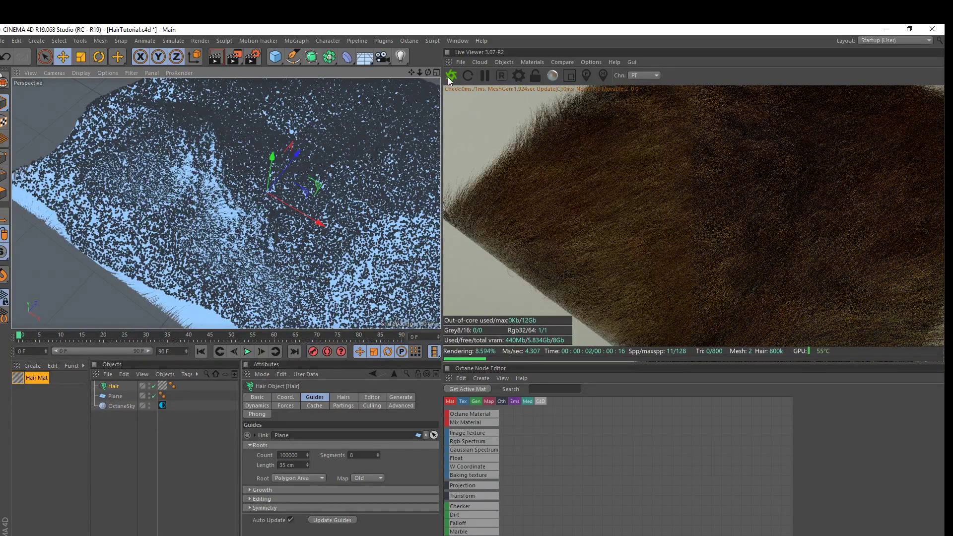
pyautogui.moveTo(428, 70); pyautogui.dragTo(413, 91)
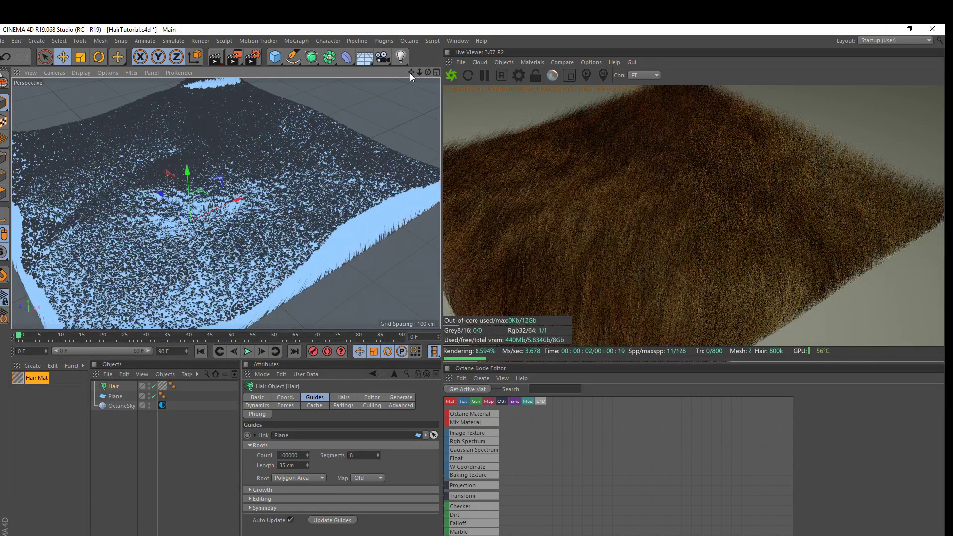
pyautogui.moveTo(411, 73); pyautogui.dragTo(435, 68)
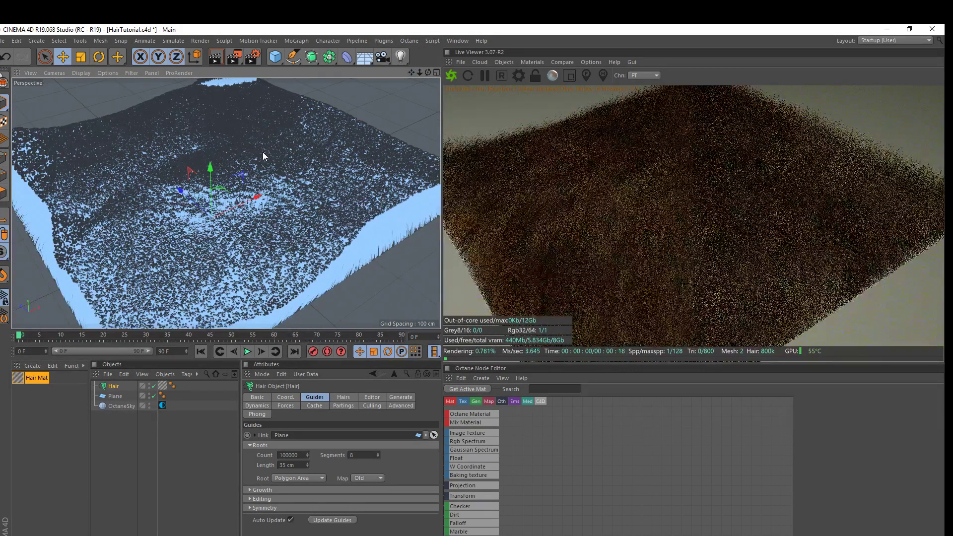
pyautogui.keyDown('alt'); pyautogui.moveTo(262, 144); pyautogui.dragTo(473, 111, button='right'); pyautogui.keyUp('alt')
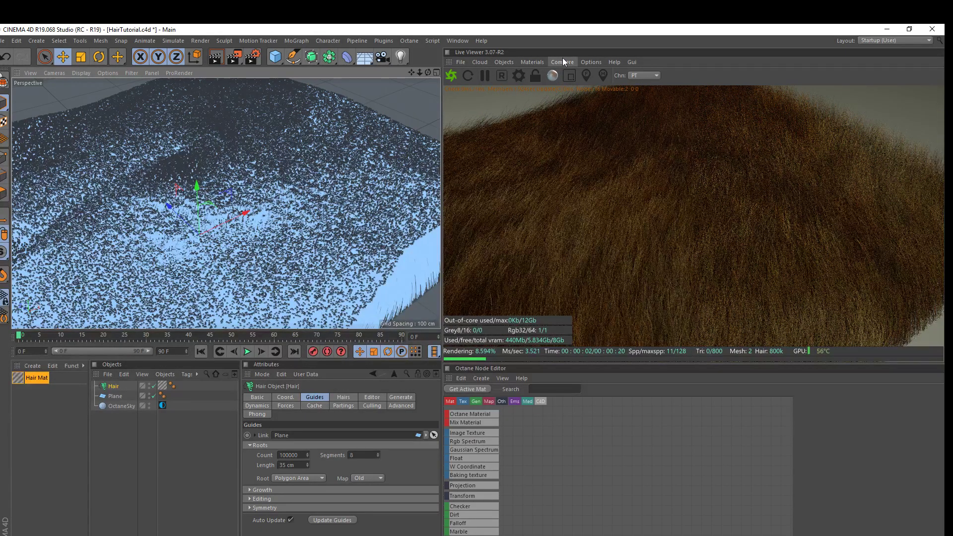
# - Turn on A/B render comparison and open the Octane render settings
pyautogui.click(563, 59)
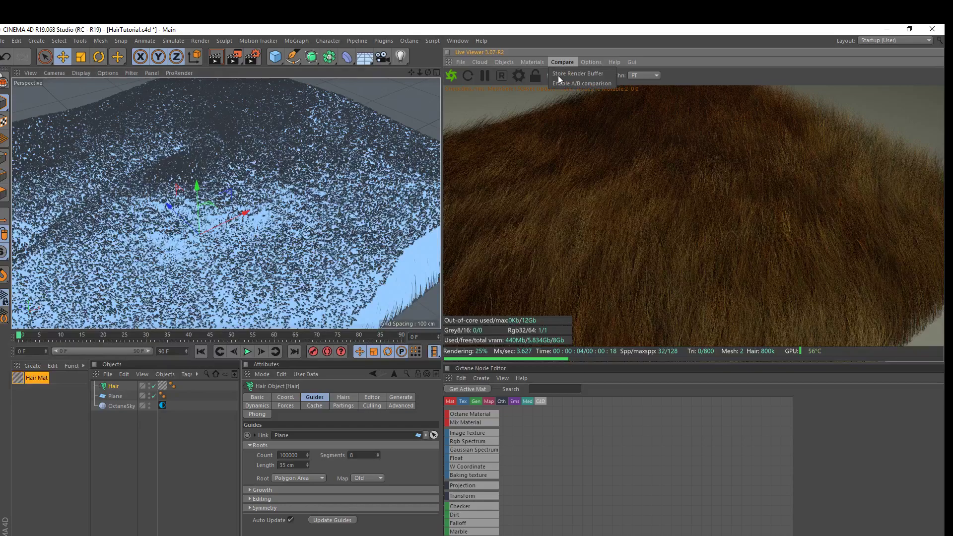
pyautogui.click(562, 73)
pyautogui.click(415, 43)
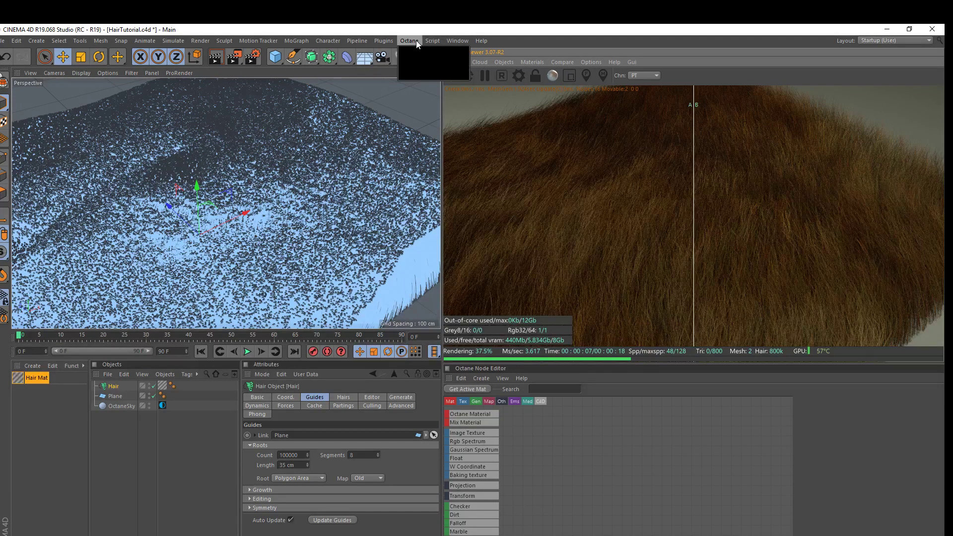
pyautogui.click(424, 73)
# - Use the Pathtracing kernel with GI clamp 1 and filter size 1.2
pyautogui.click(37, 66)
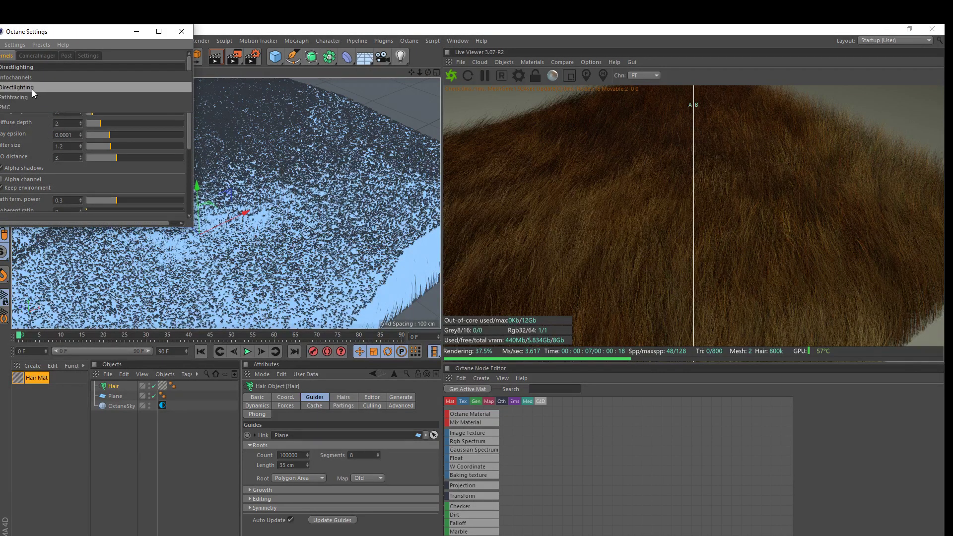
pyautogui.click(32, 90)
pyautogui.doubleClick(67, 155)
pyautogui.write('1000000.')
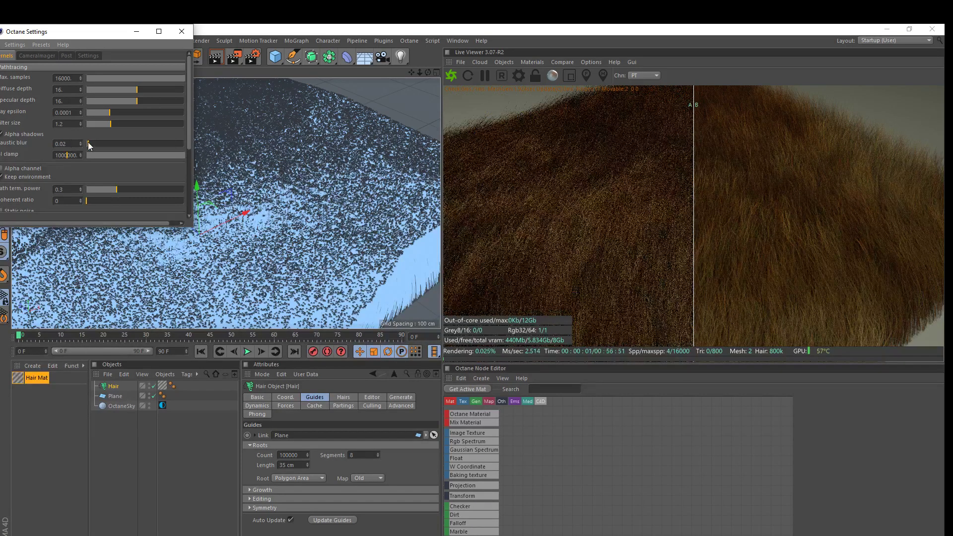
pyautogui.press('Return')
pyautogui.moveTo(189, 106); pyautogui.dragTo(187, 118)
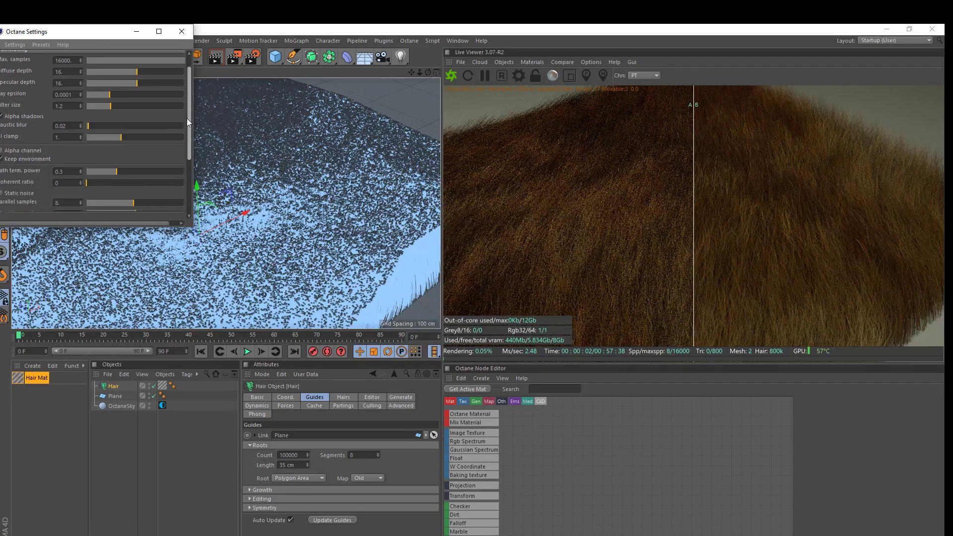
pyautogui.press('Return')
pyautogui.scroll(-6, 186, 156)
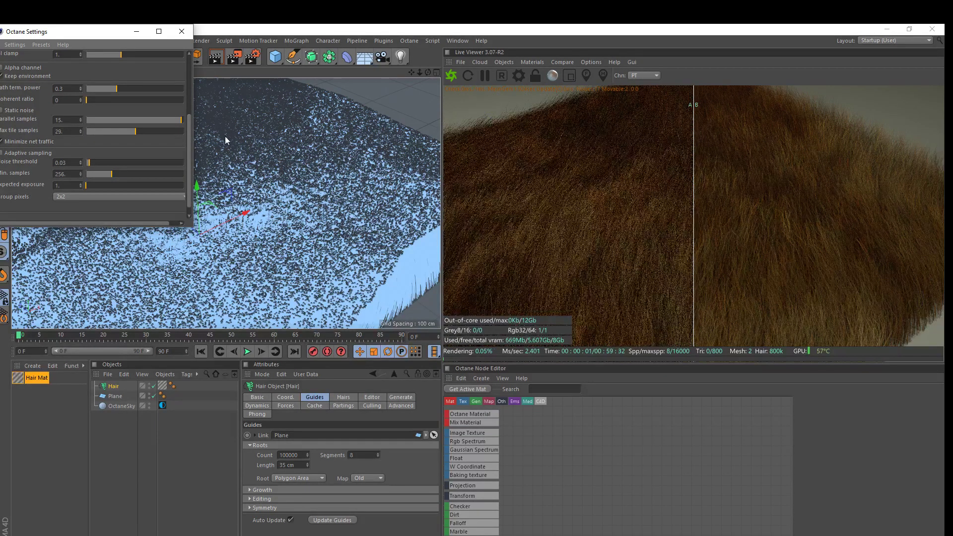
pyautogui.moveTo(188, 137); pyautogui.dragTo(179, 38)
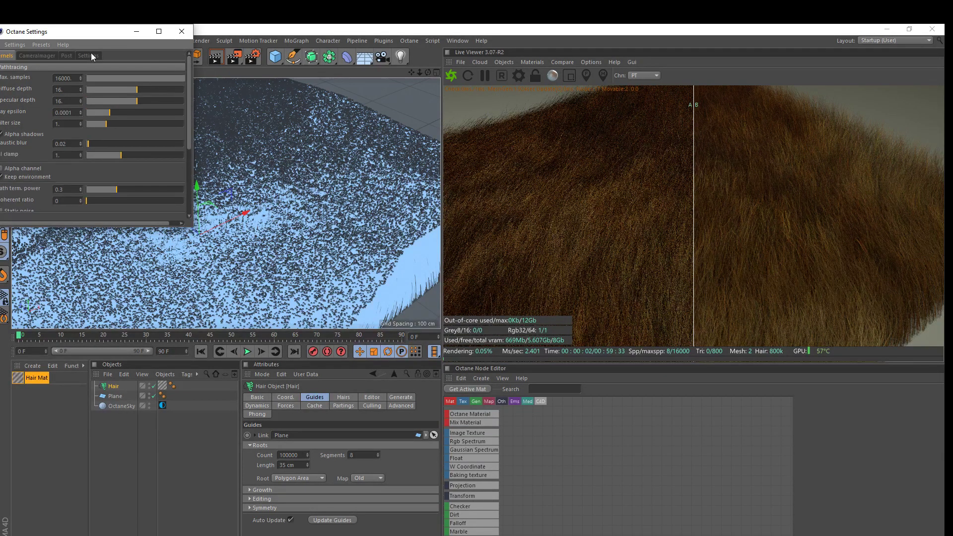
pyautogui.click(89, 56)
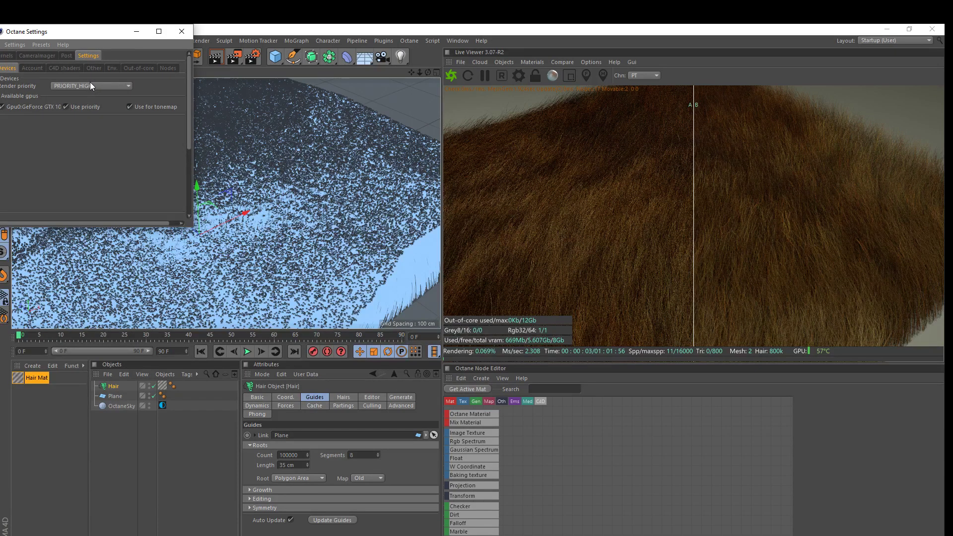
pyautogui.click(82, 87)
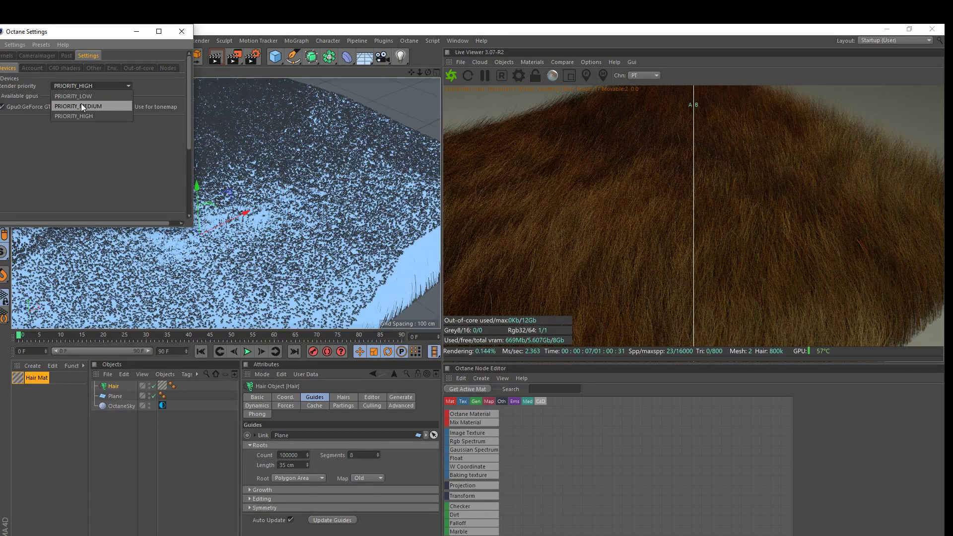
pyautogui.click(81, 104)
pyautogui.click(66, 56)
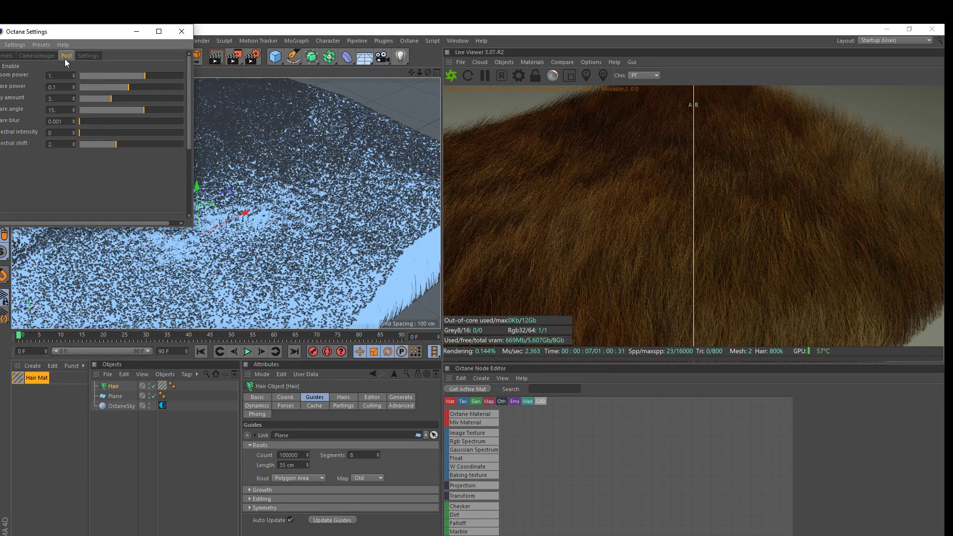
pyautogui.click(34, 55)
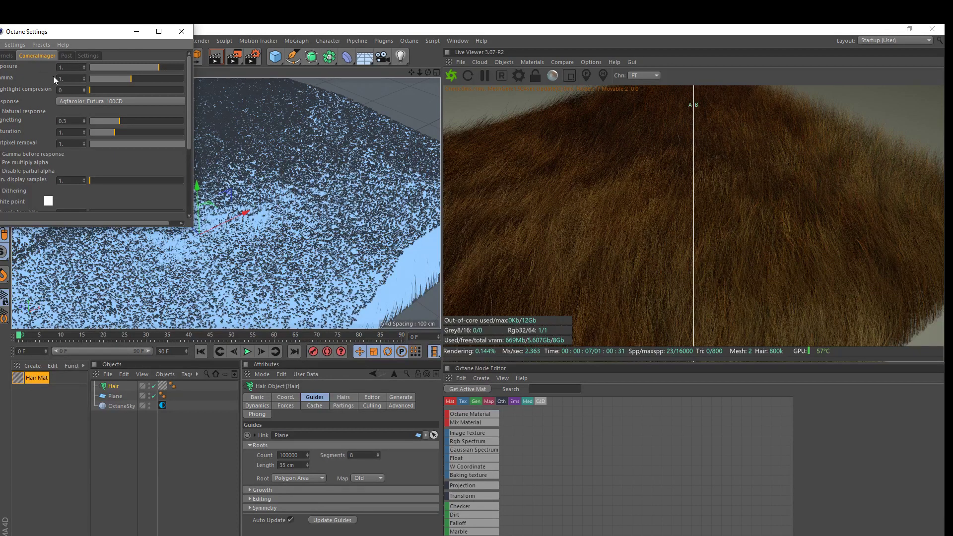
# - Try the Linear camera response with gamma 2.2 and compare it against the previous render
pyautogui.click(5, 56)
pyautogui.click(34, 56)
pyautogui.click(71, 100)
pyautogui.scroll(-1, 115, 475)
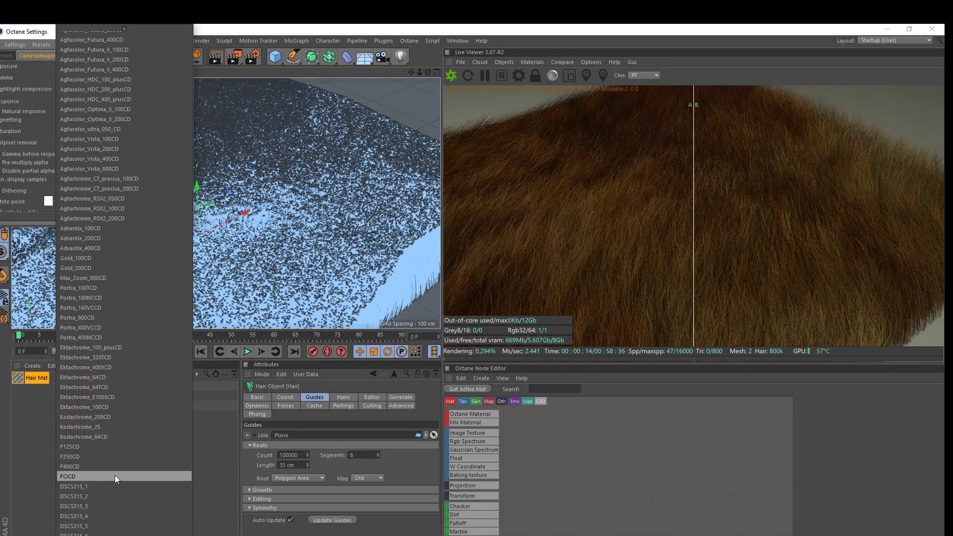
pyautogui.scroll(-1, 122, 472)
pyautogui.click(98, 534)
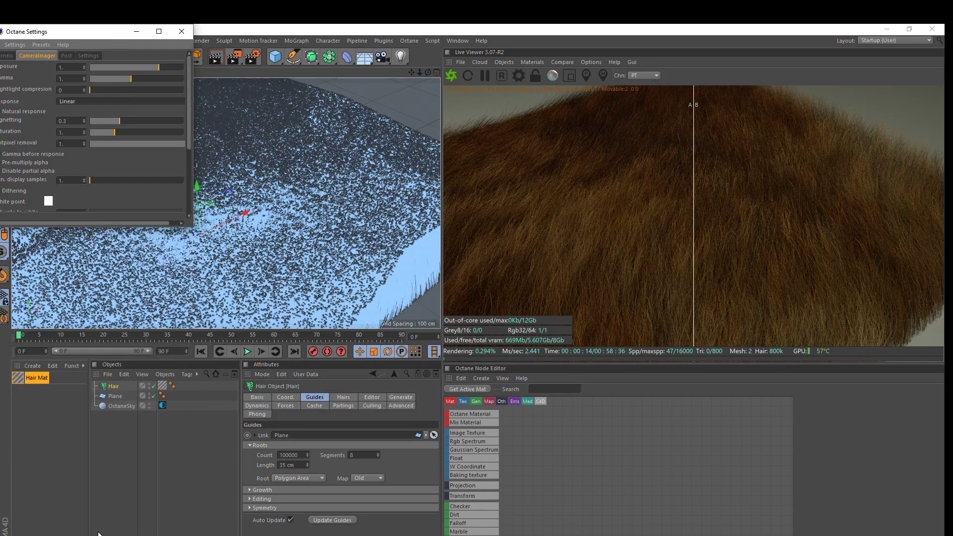
pyautogui.moveTo(73, 77); pyautogui.dragTo(37, 71)
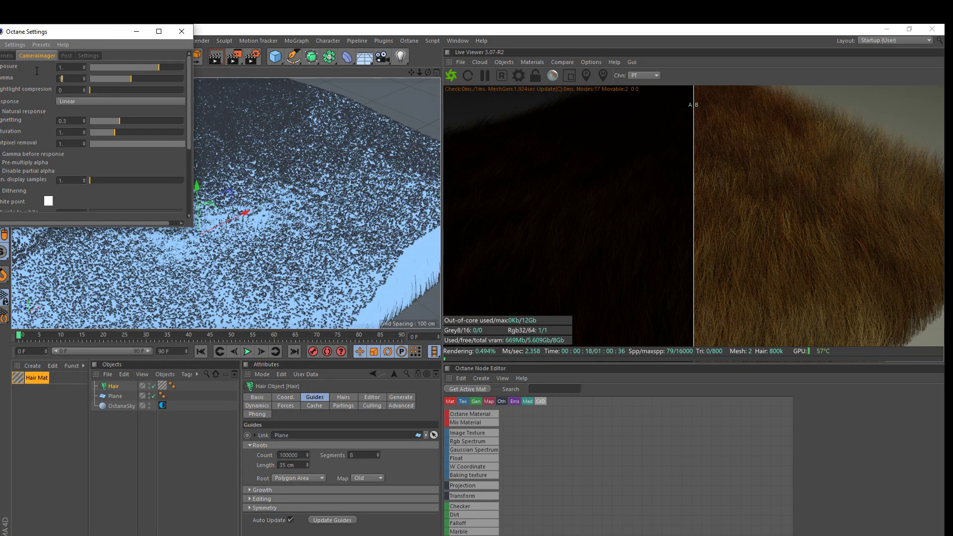
pyautogui.write('2.2')
pyautogui.press('Return')
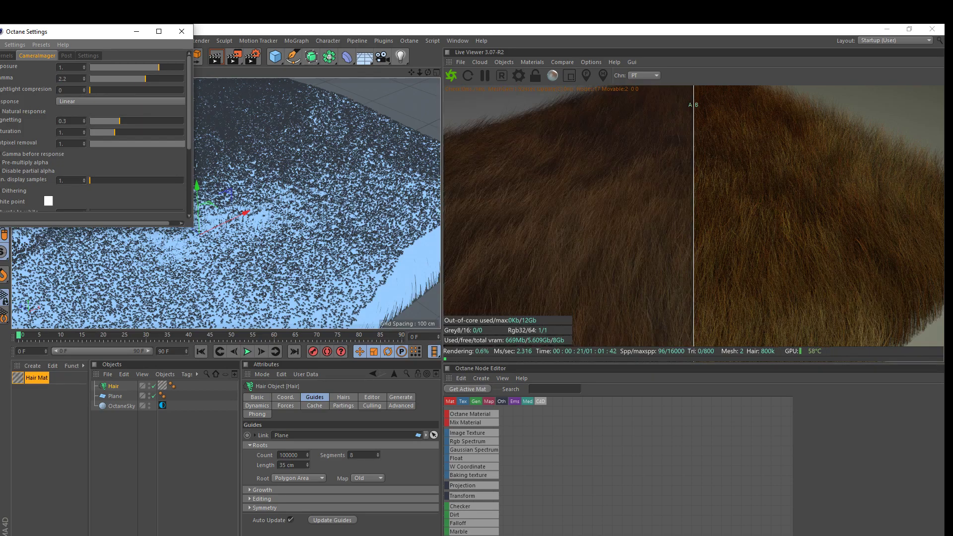
pyautogui.moveTo(694, 193); pyautogui.dragTo(673, 212)
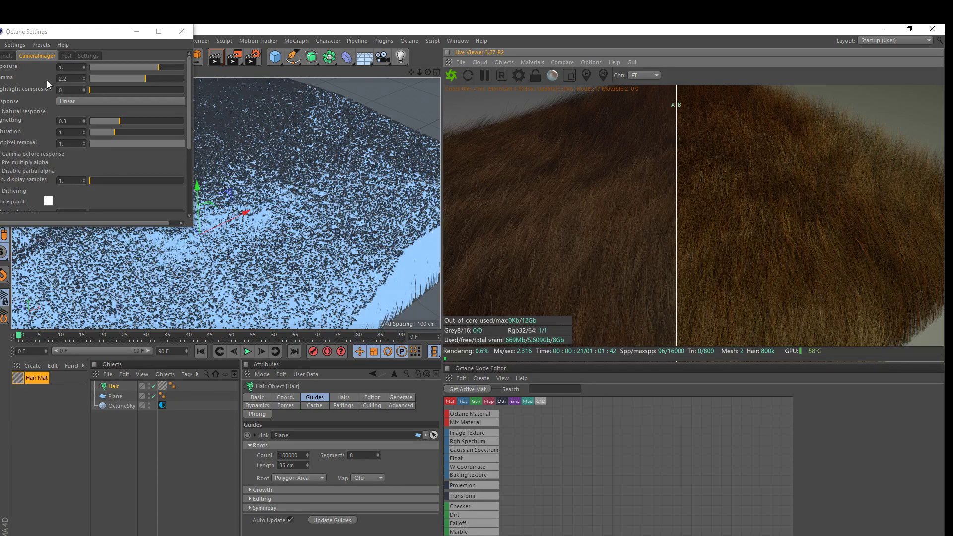
# - Switch the response to Agfacolor_Futura_200CD and reset gamma to 1
pyautogui.click(86, 100)
pyautogui.click(119, 45)
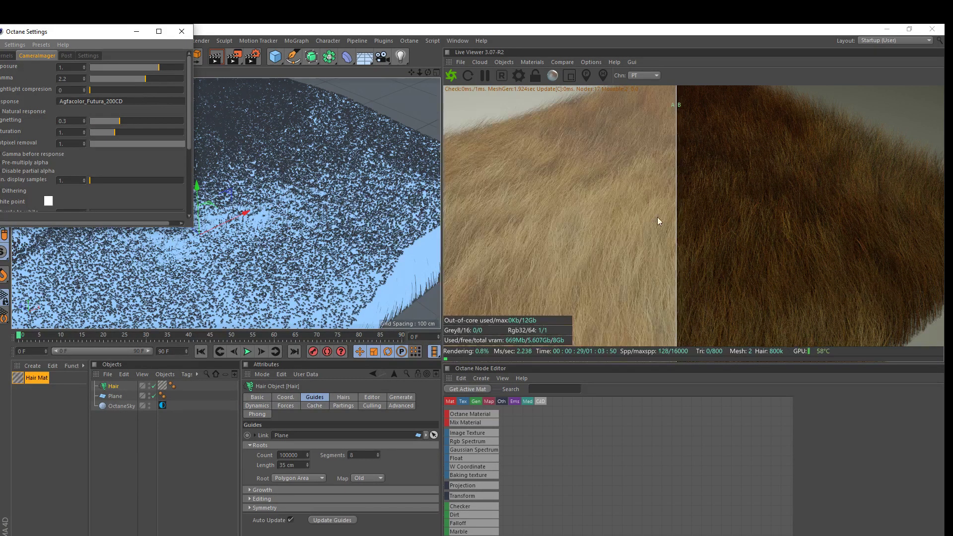
pyautogui.doubleClick(69, 78)
pyautogui.write('1')
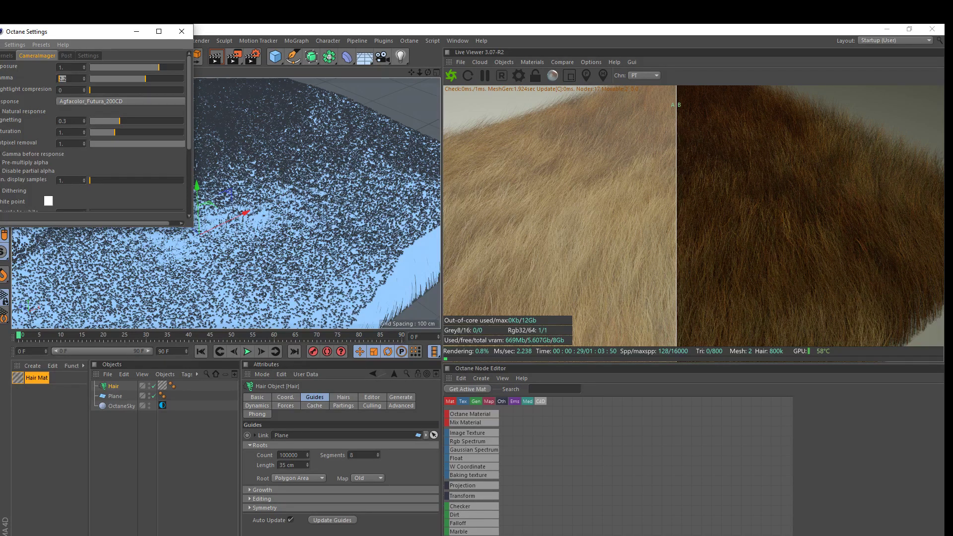
pyautogui.press('Return')
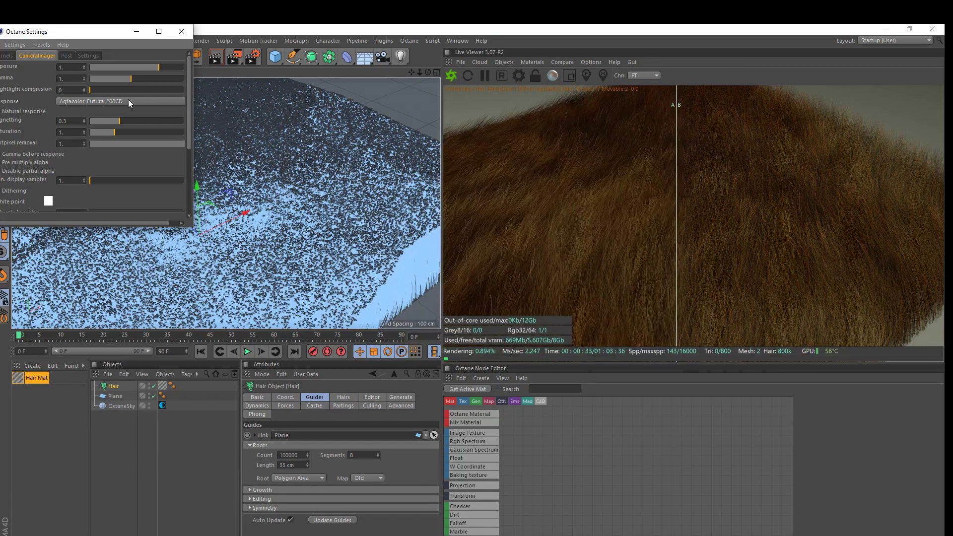
pyautogui.click(124, 101)
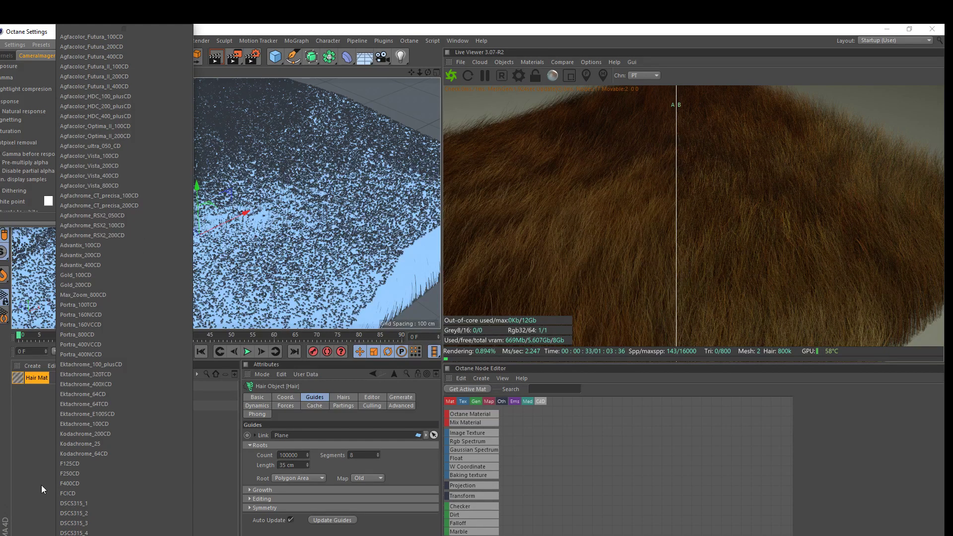
pyautogui.click(33, 77)
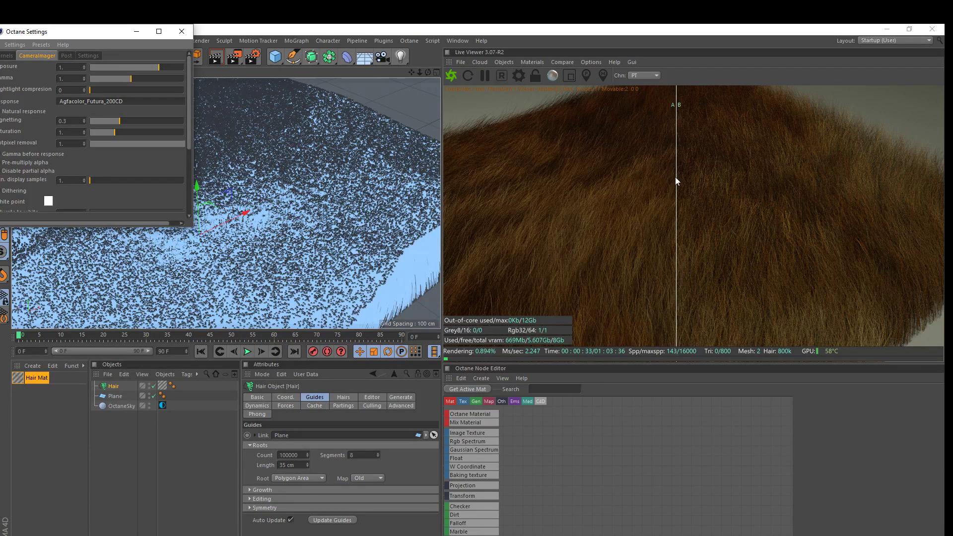
# - Sweep the A/B divider across the render, disable the comparison, and close Octane Settings
pyautogui.moveTo(676, 176); pyautogui.dragTo(943, 241)
pyautogui.moveTo(881, 255); pyautogui.dragTo(633, 164)
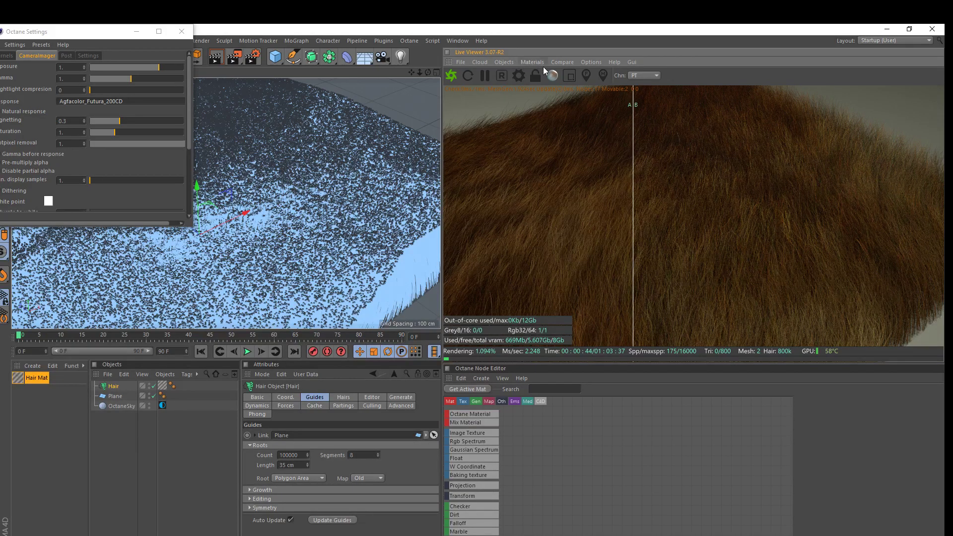
pyautogui.click(563, 62)
pyautogui.click(577, 78)
pyautogui.click(181, 31)
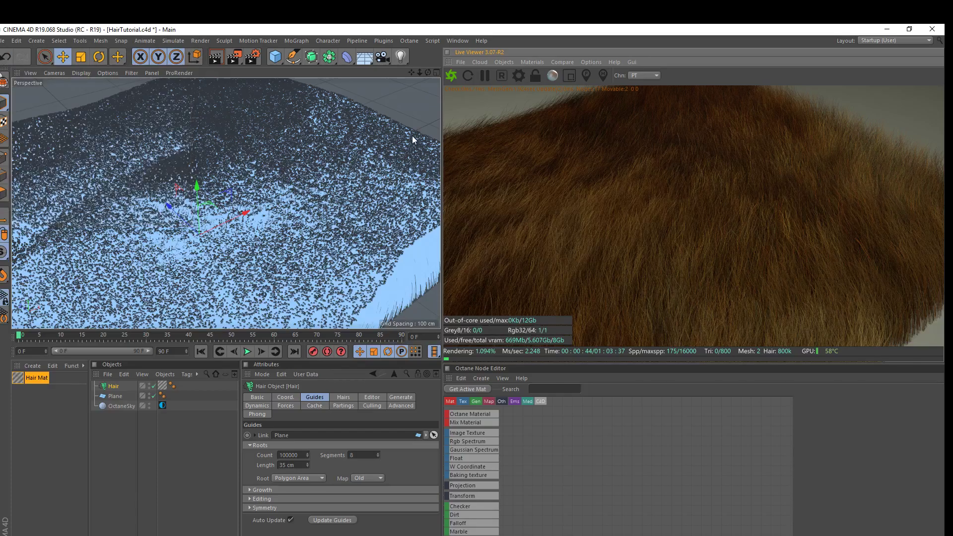
pyautogui.moveTo(428, 73)
pyautogui.mouseDown()
pyautogui.moveTo(367, 82)
pyautogui.moveTo(430, 72)
pyautogui.mouseUp()
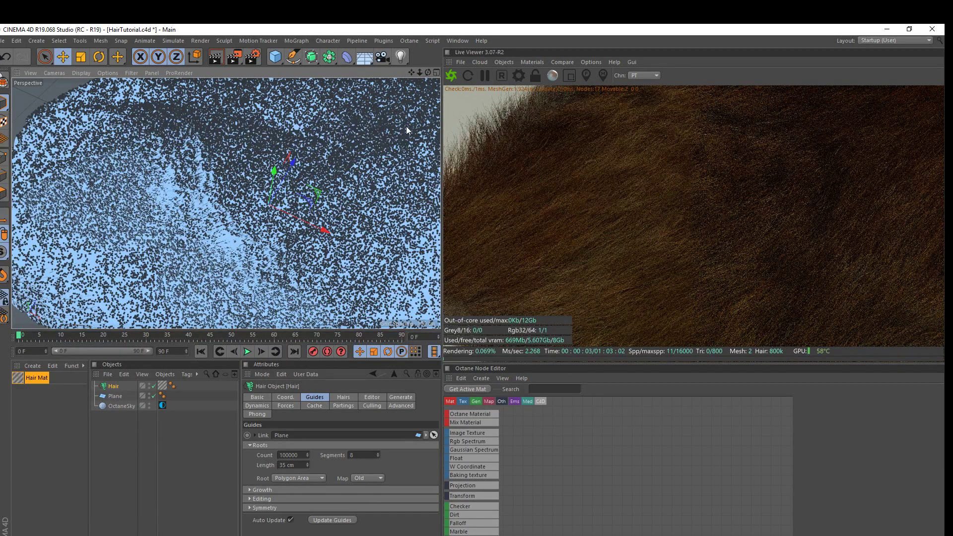
pyautogui.scroll(-8, 348, 112)
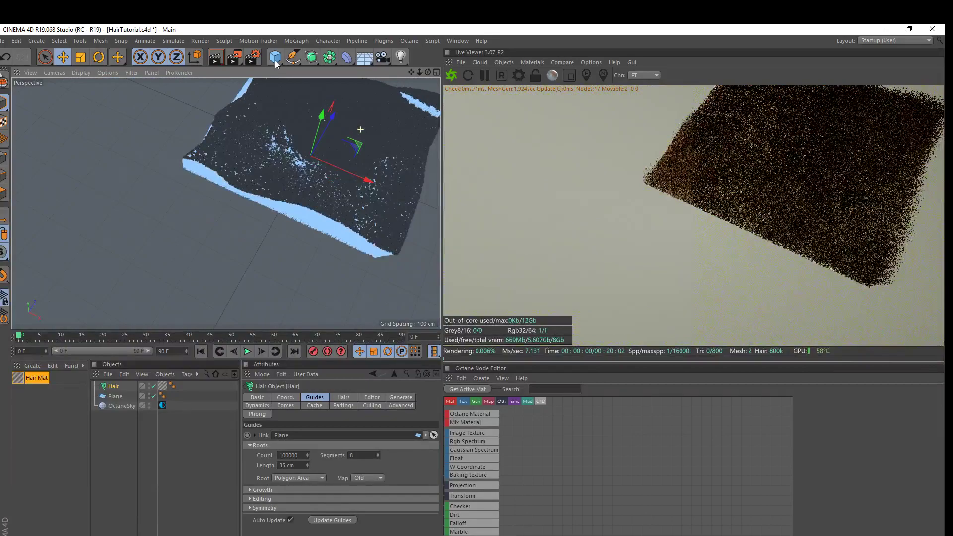
pyautogui.moveTo(275, 56); pyautogui.dragTo(478, 89)
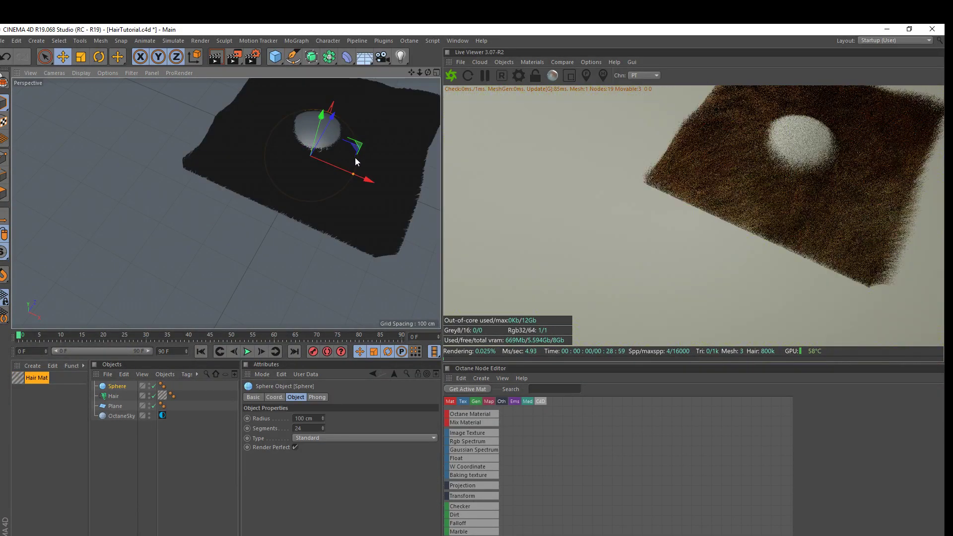
pyautogui.moveTo(360, 150); pyautogui.dragTo(152, 189)
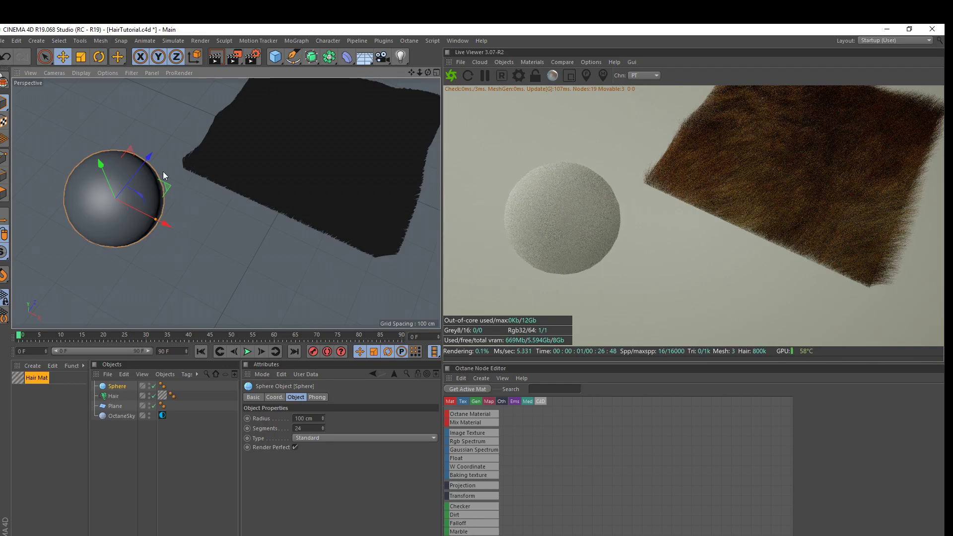
pyautogui.press('Delete')
pyautogui.scroll(5, 366, 122)
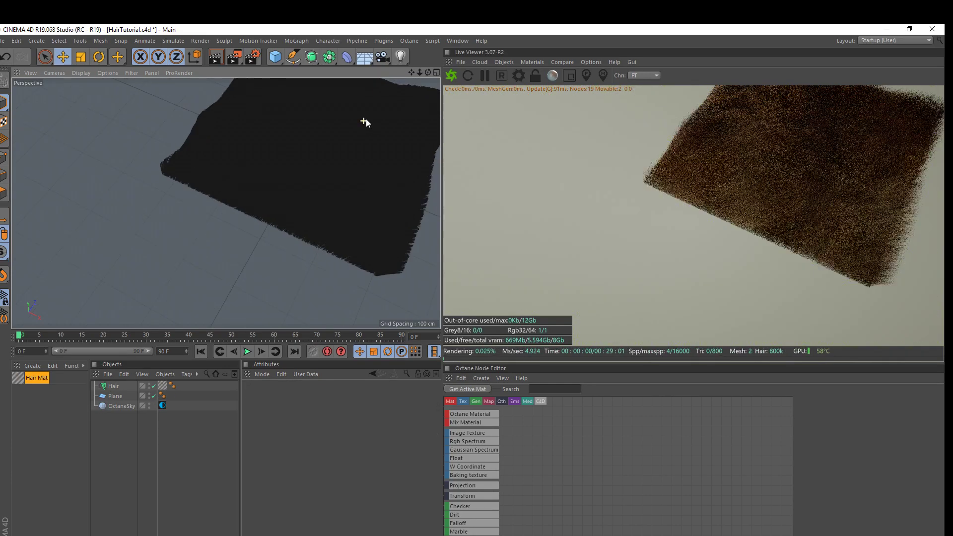
# - Zoom in and orbit down to a low angle skimming across the fur
pyautogui.scroll(3, 349, 124)
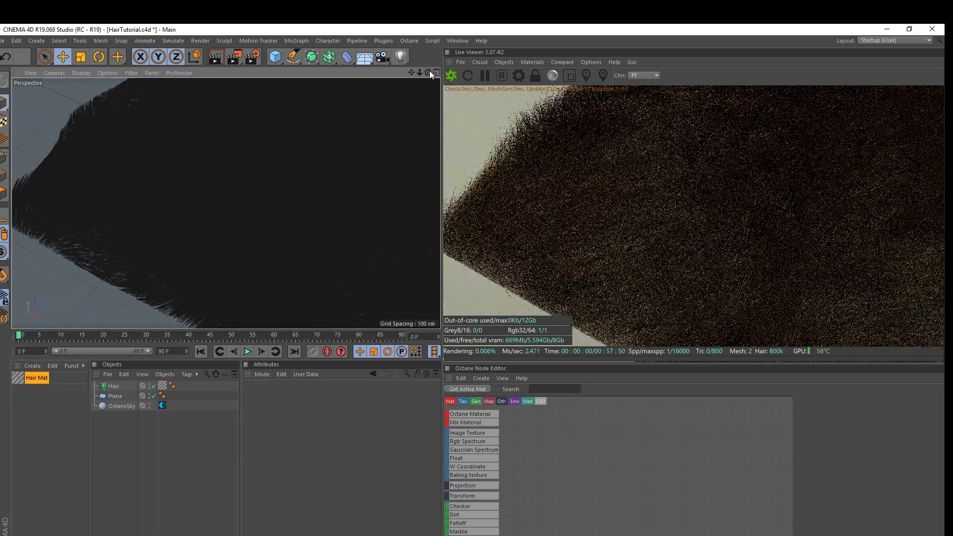
pyautogui.moveTo(429, 72); pyautogui.dragTo(341, 114)
pyautogui.keyDown('alt'); pyautogui.moveTo(204, 159); pyautogui.dragTo(287, 186); pyautogui.keyUp('alt')
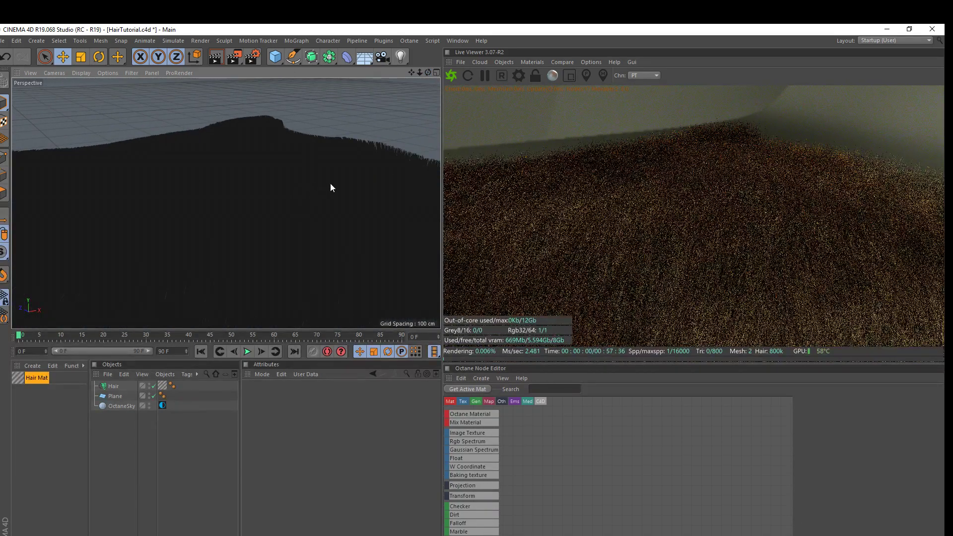